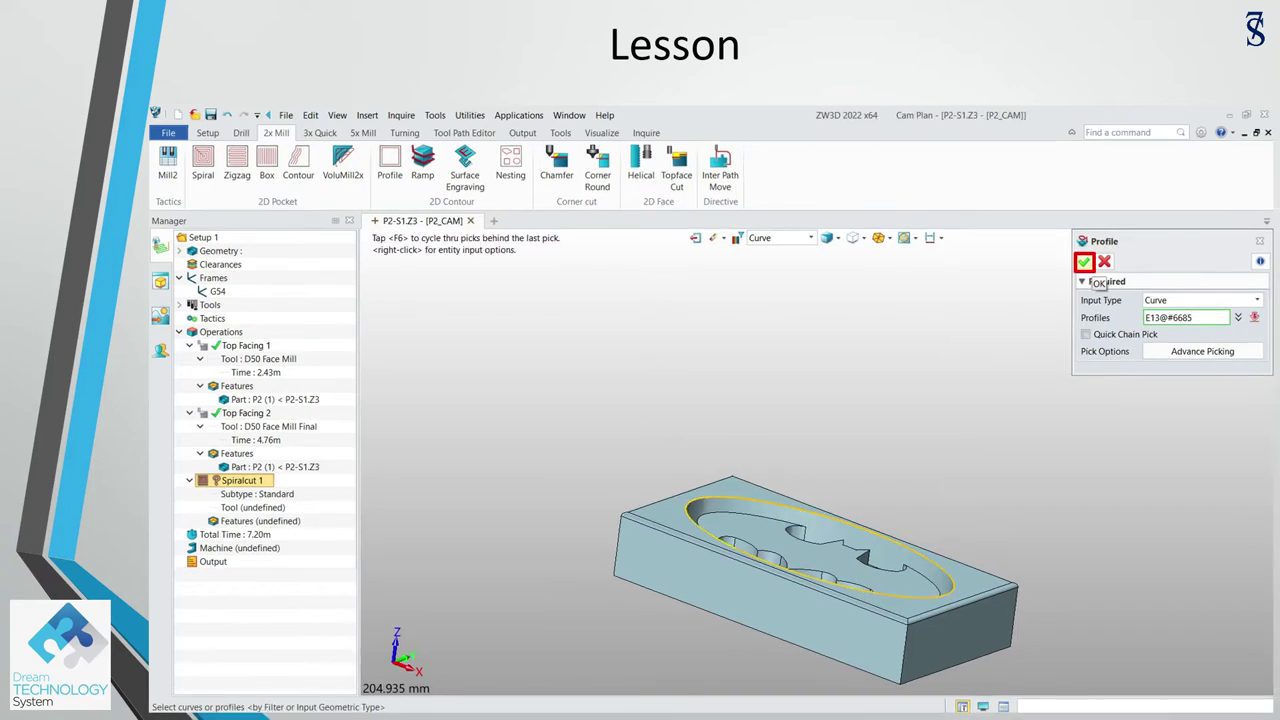
left_click(1084, 261)
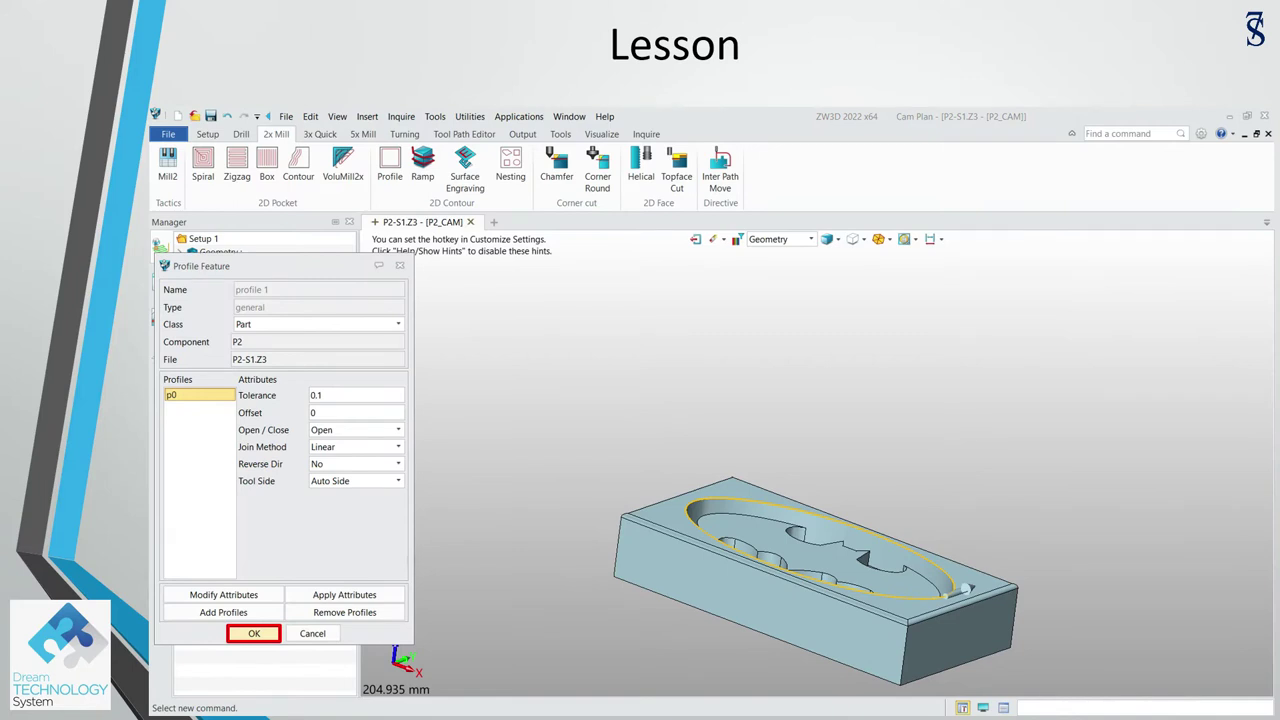
left_click(254, 633)
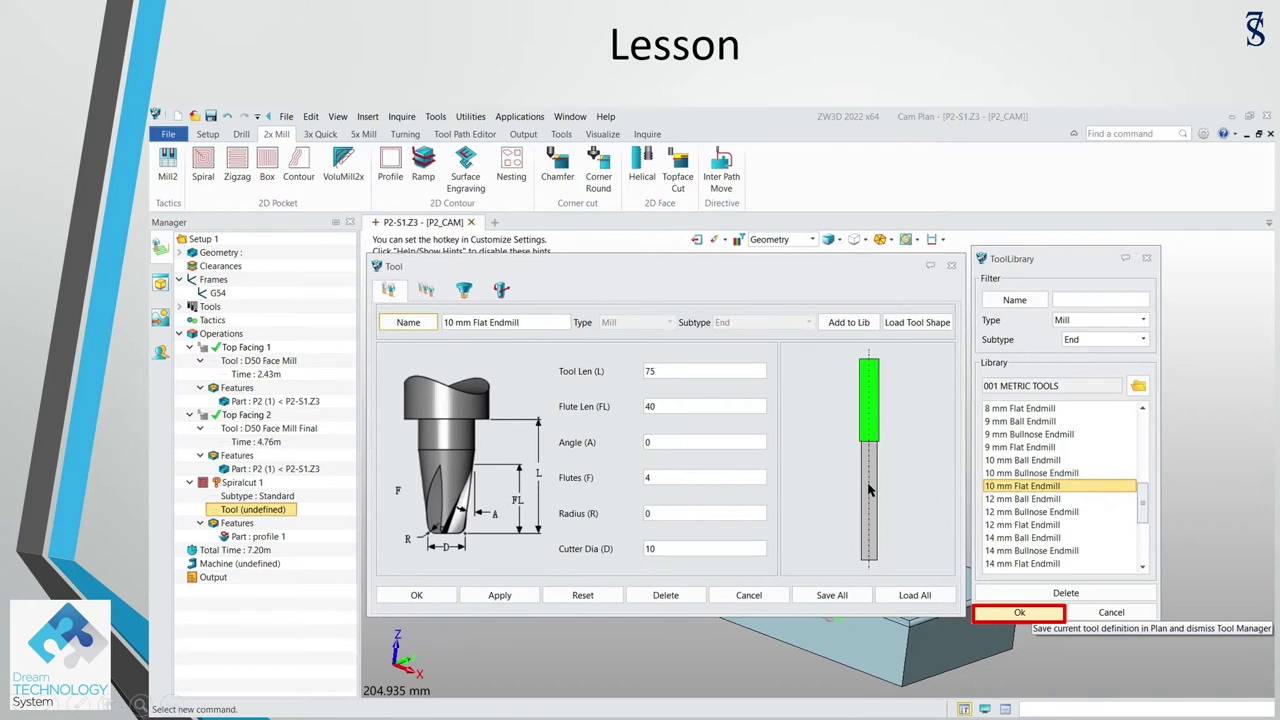
left_click(1040, 626)
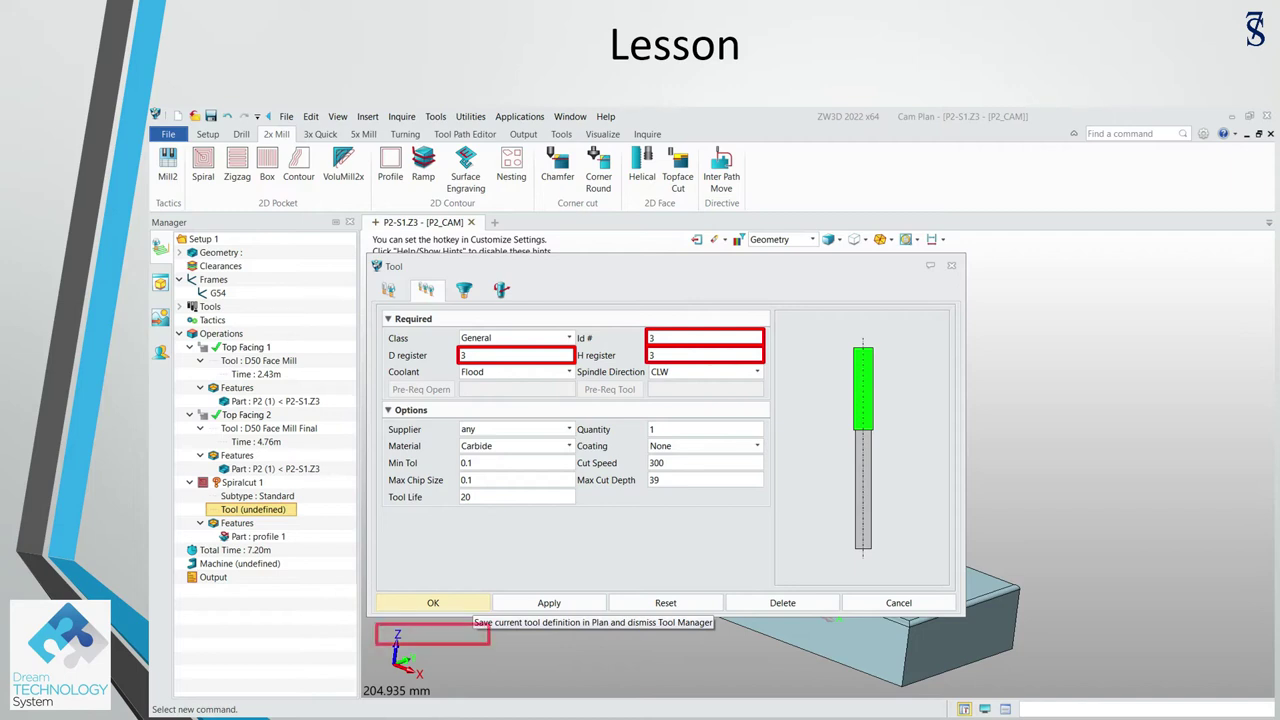
left_click(433, 603)
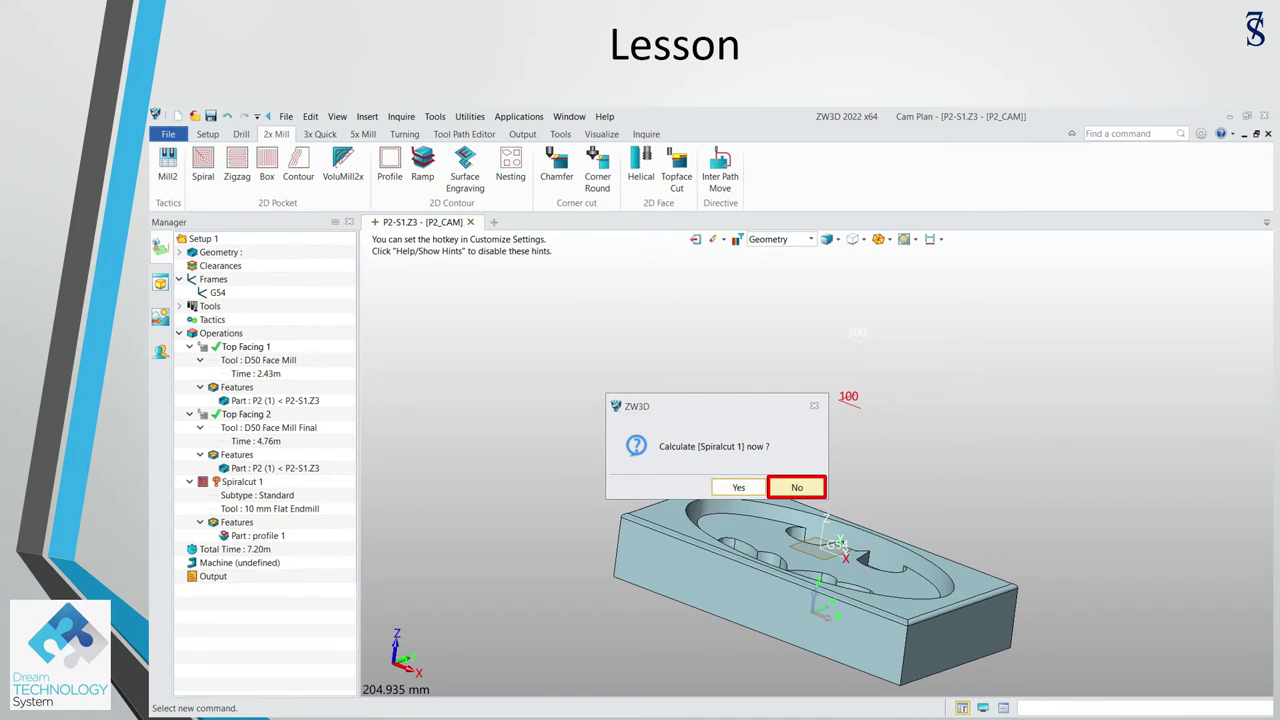
left_click(797, 487)
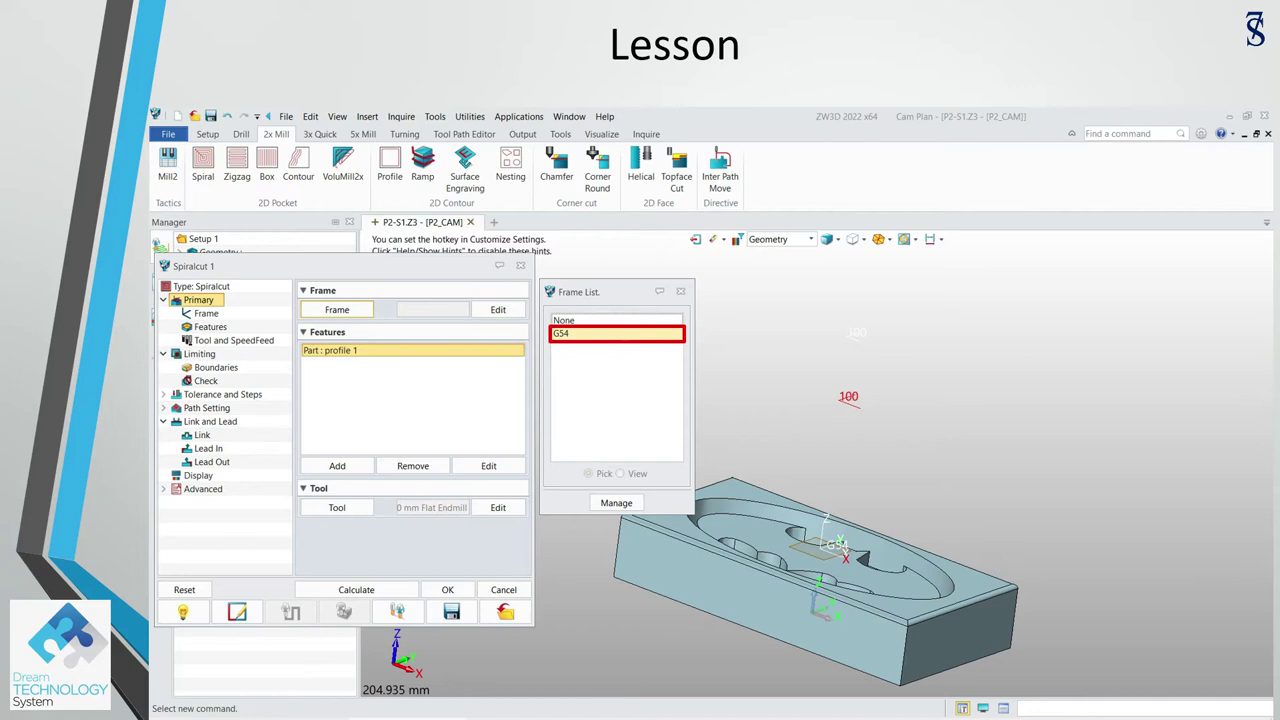
left_click(233, 340)
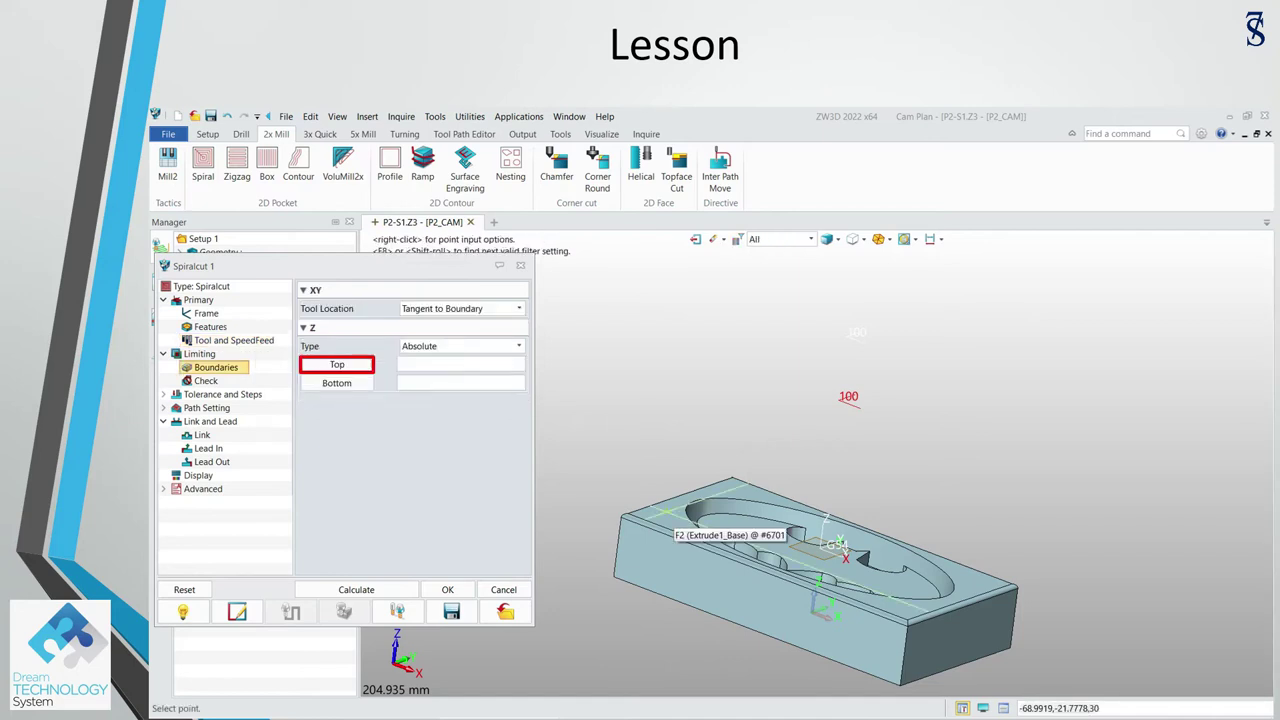
left_click(656, 515)
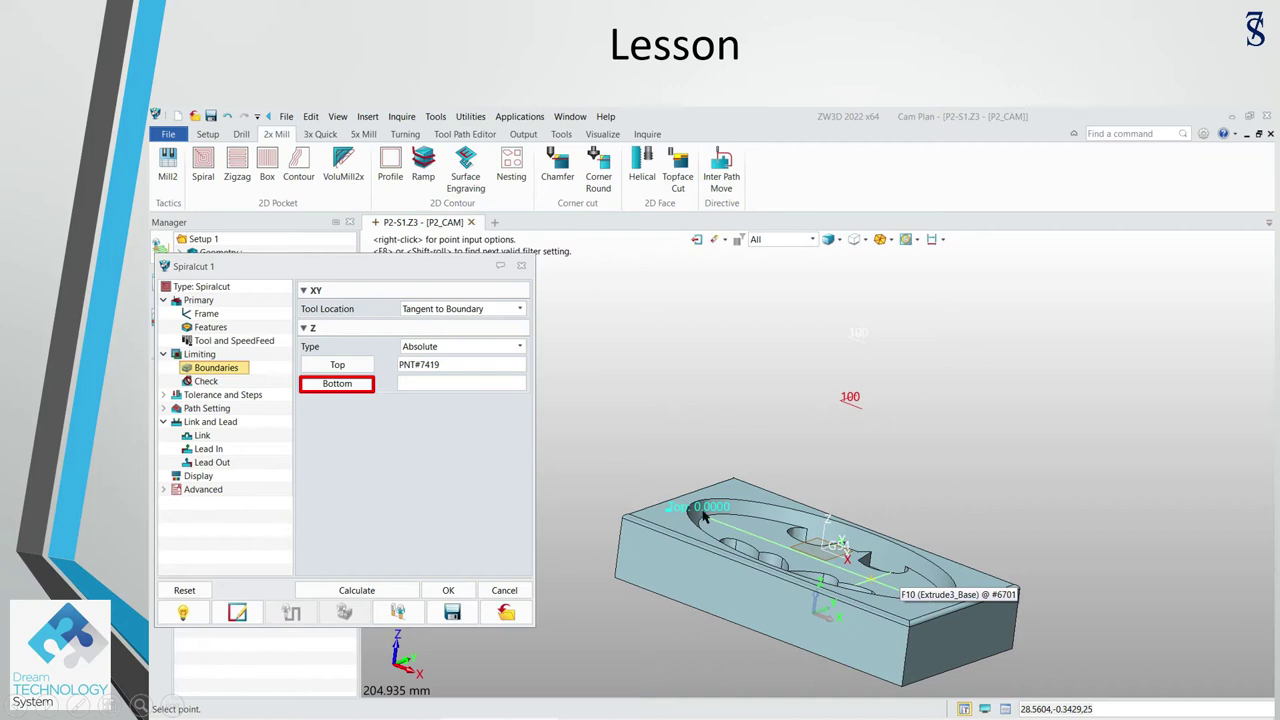
left_click(785, 545)
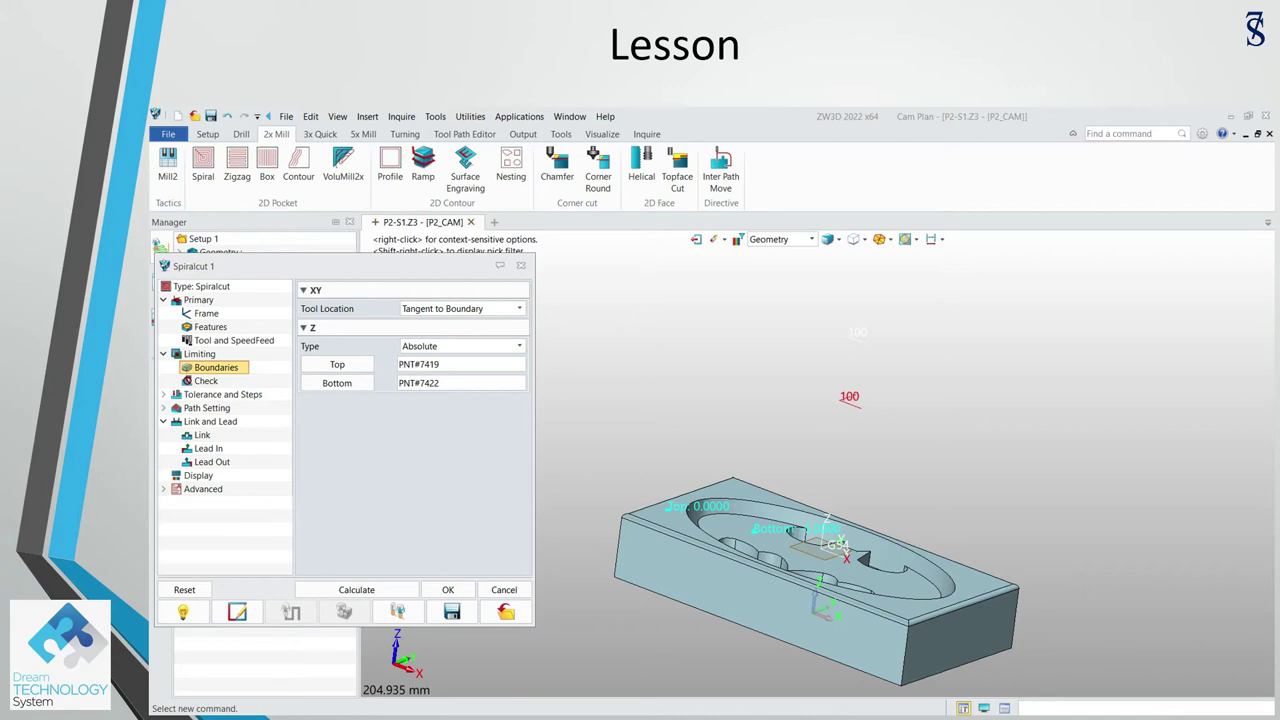
key("Right")
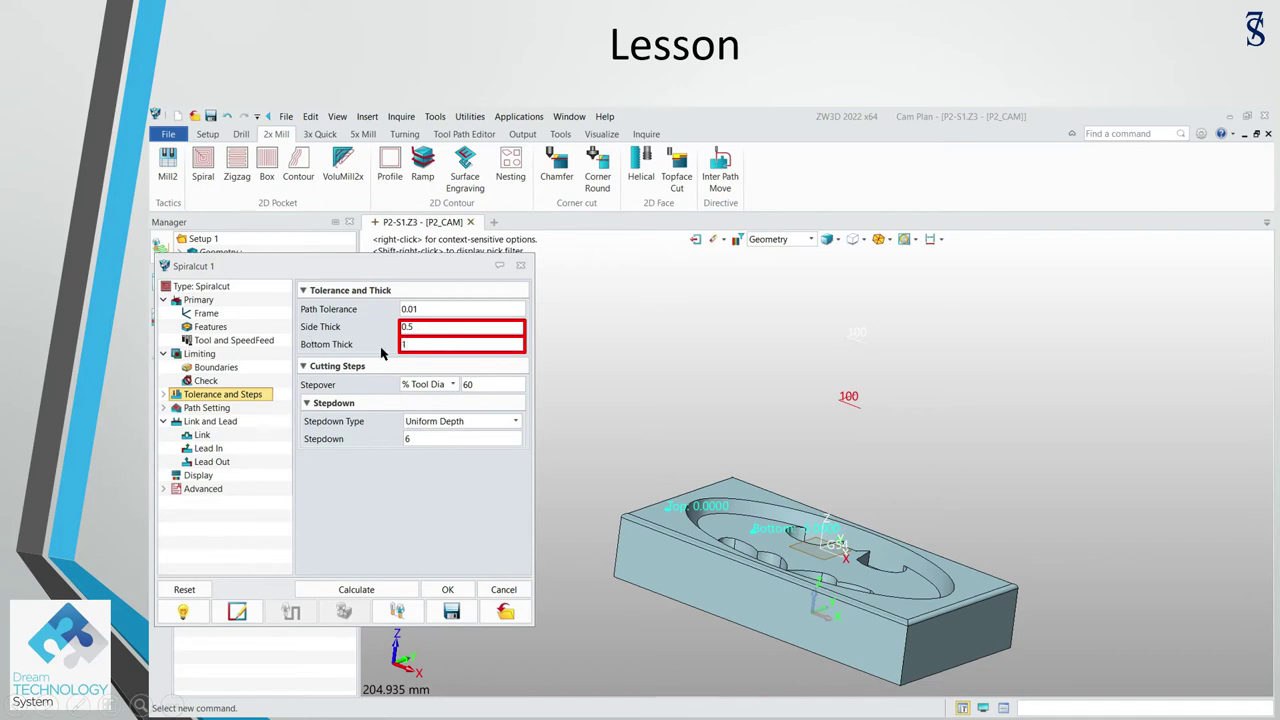
key("Right")
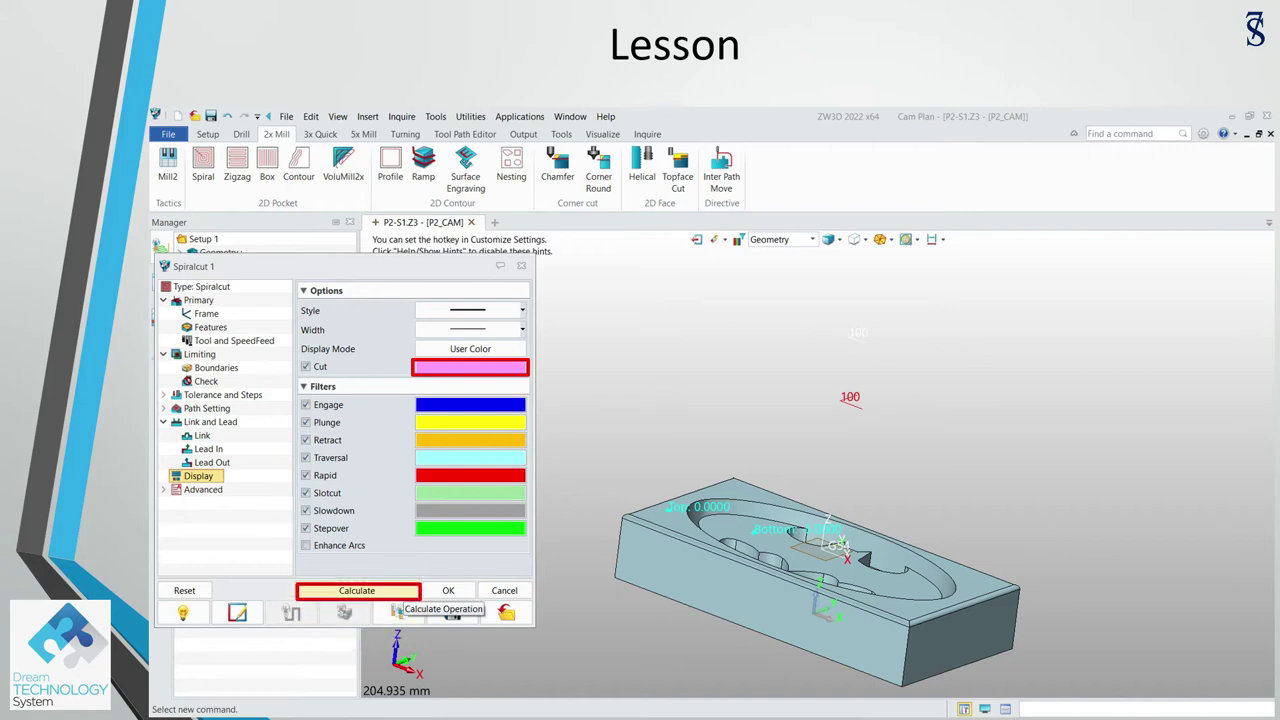
left_click(397, 607)
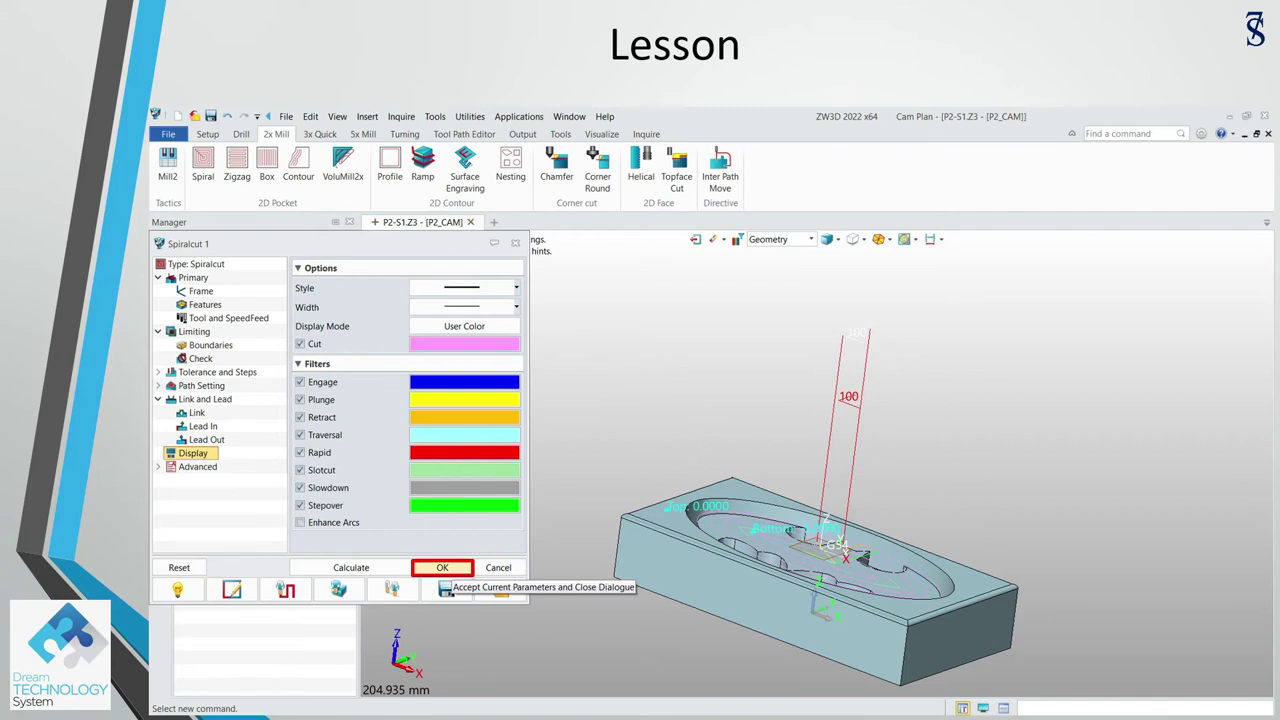
left_click(442, 567)
right_click(232, 481)
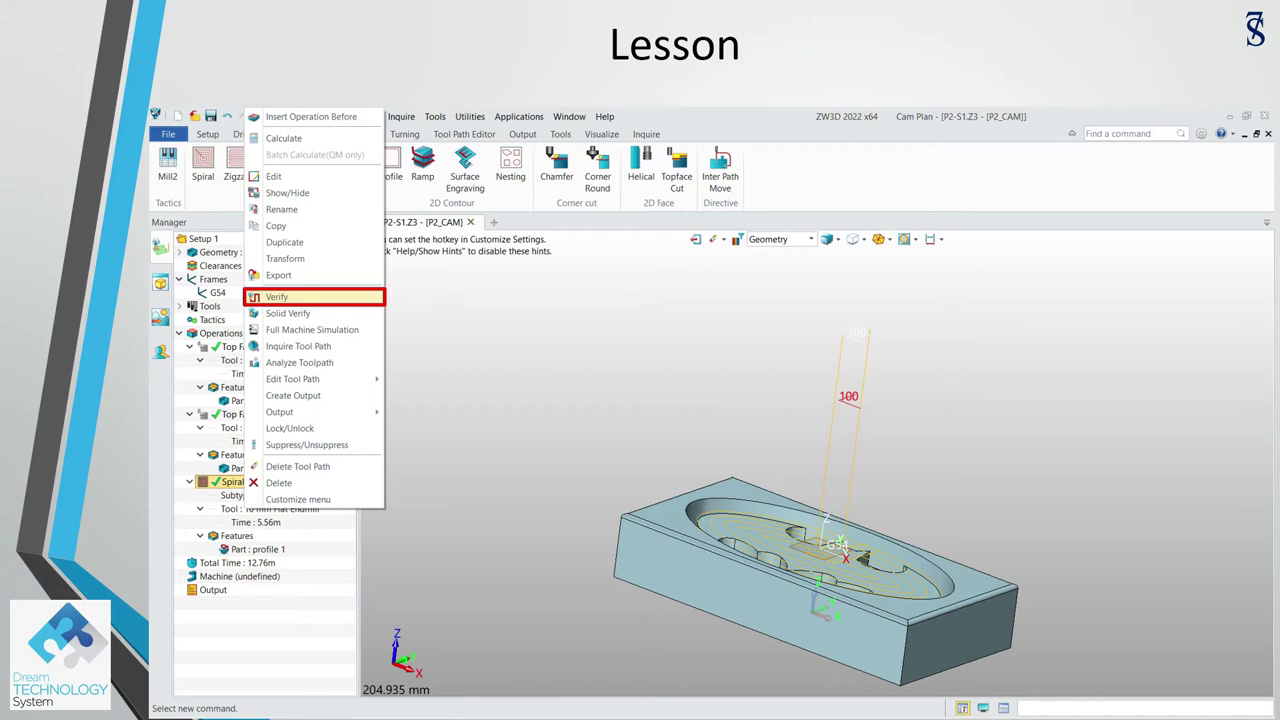
left_click(276, 297)
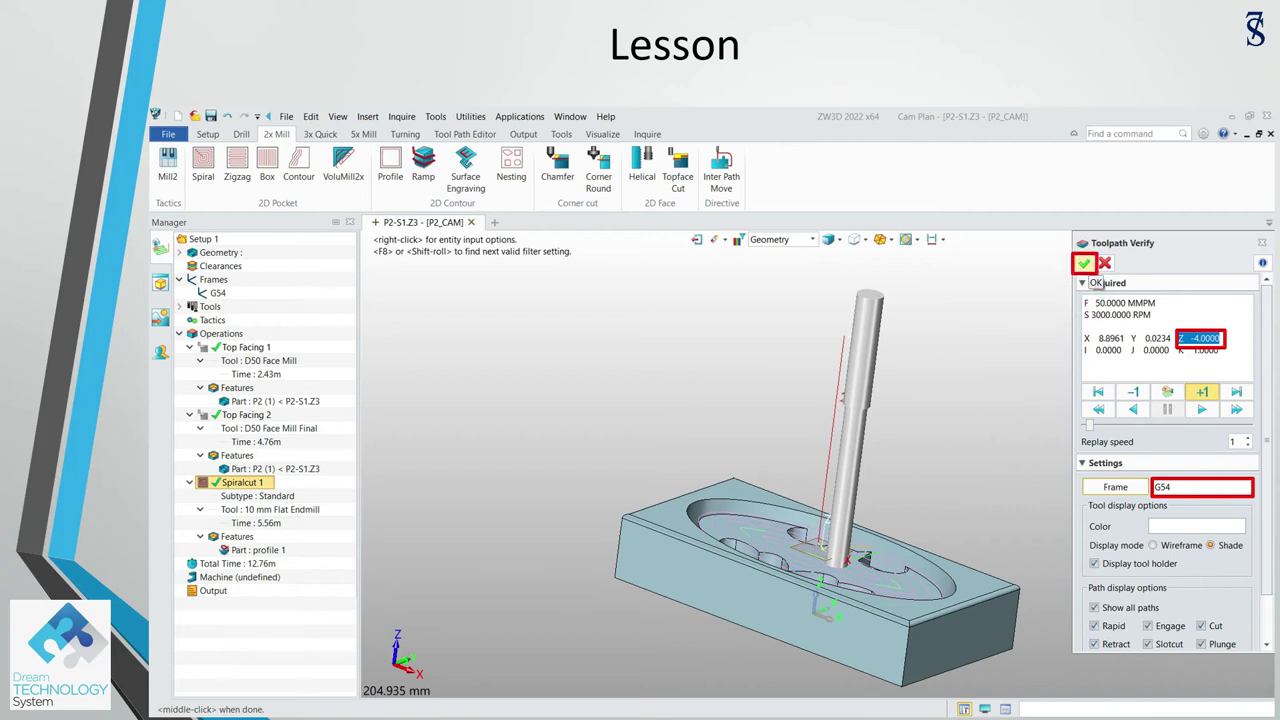
left_click(1085, 263)
right_click(220, 333)
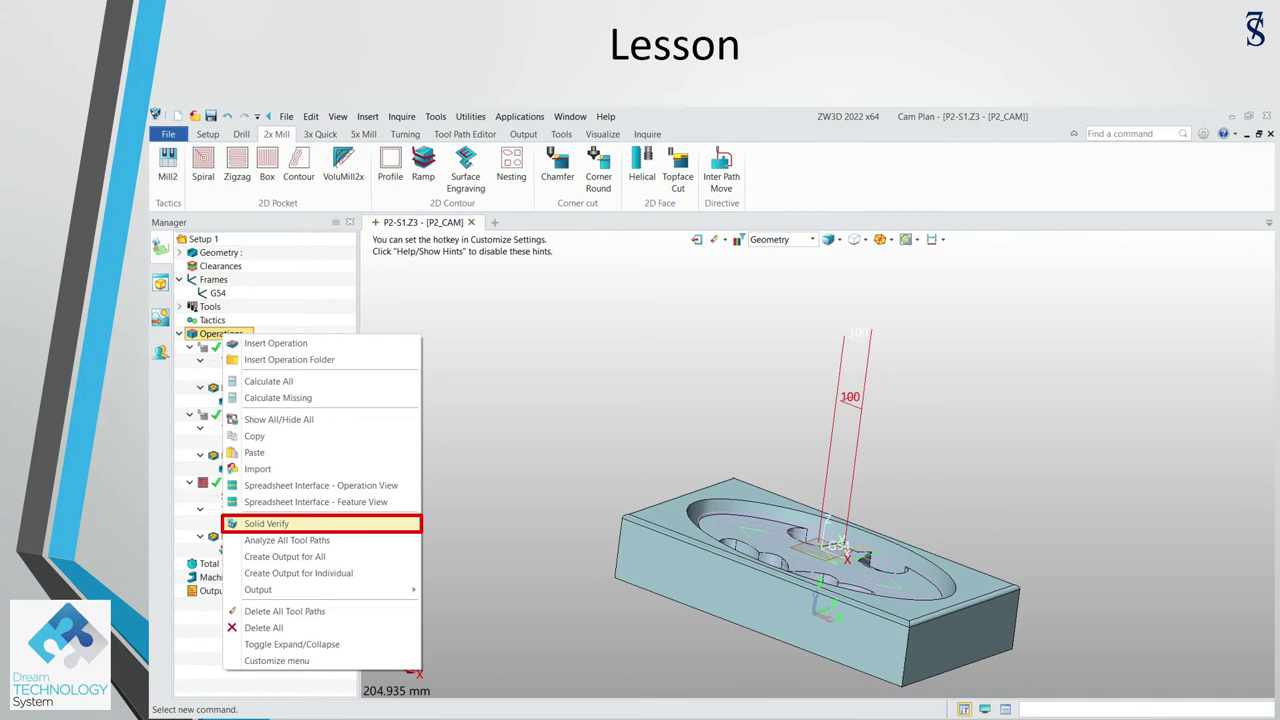
left_click(266, 523)
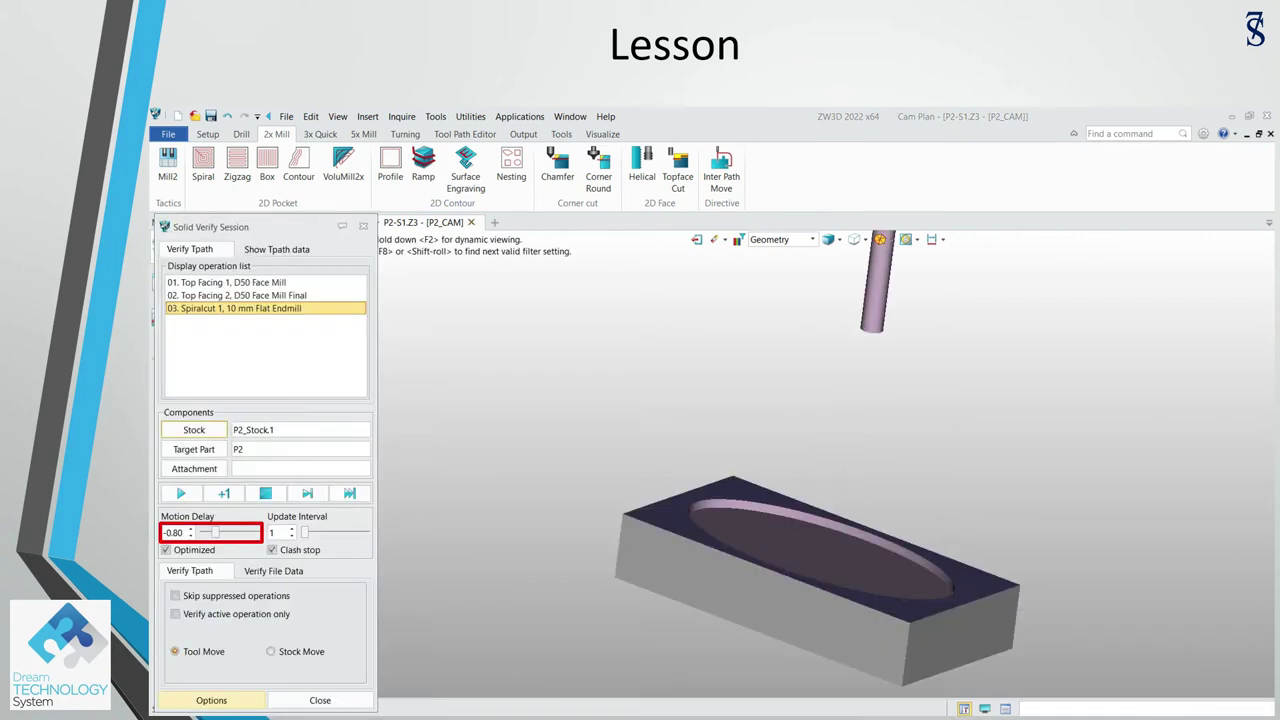
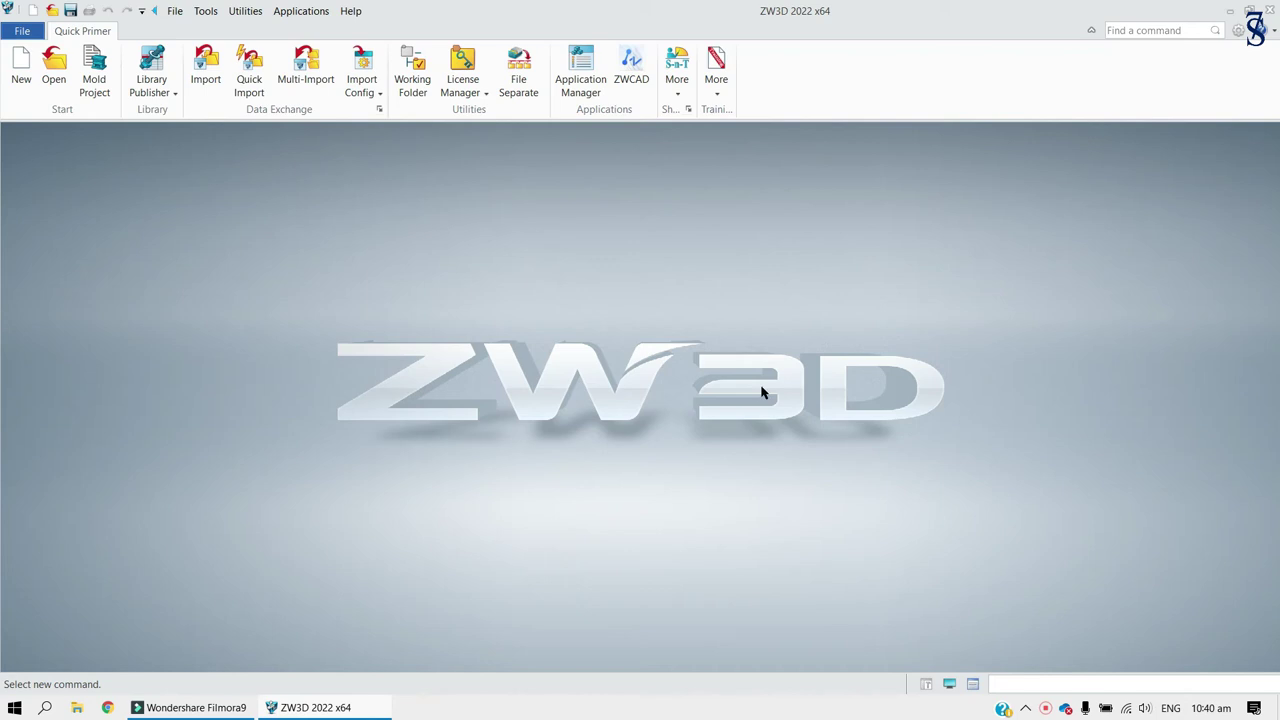
Open the file P2-S1.Z3 and its P2_CAM machining plan.
left_click(54, 65)
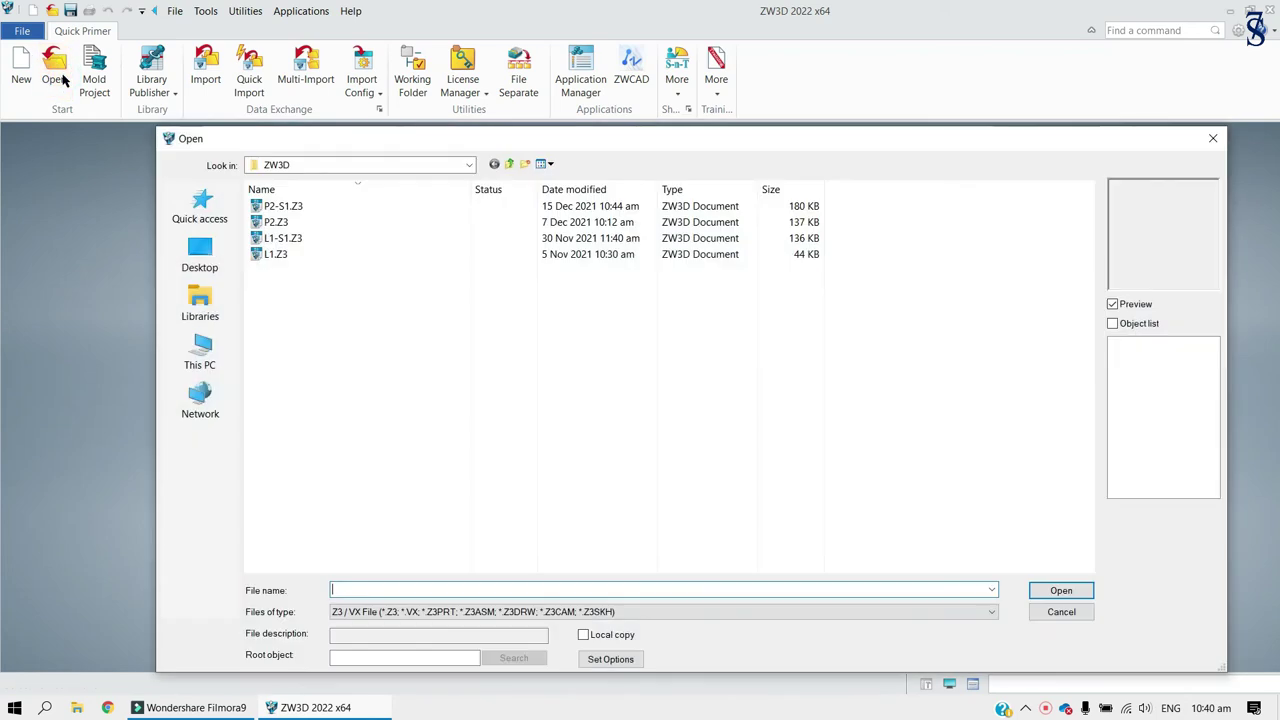
left_click(300, 206)
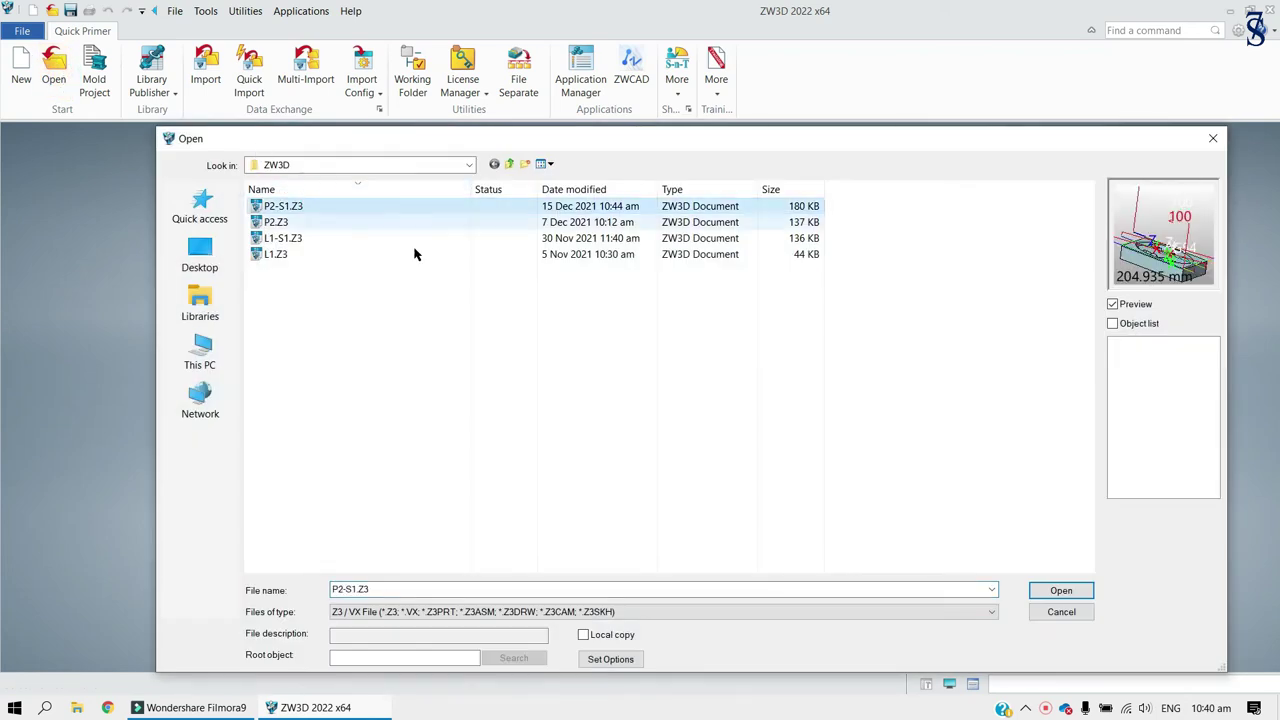
left_click(1089, 592)
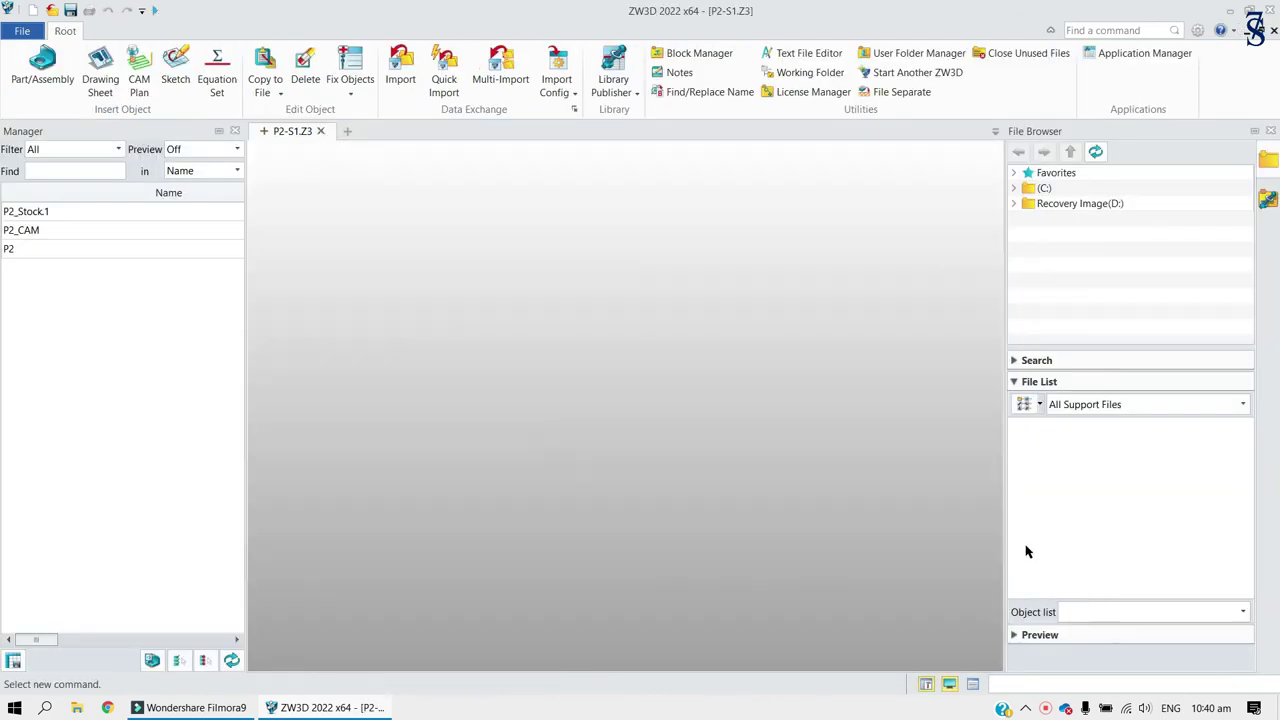
double_click(94, 234)
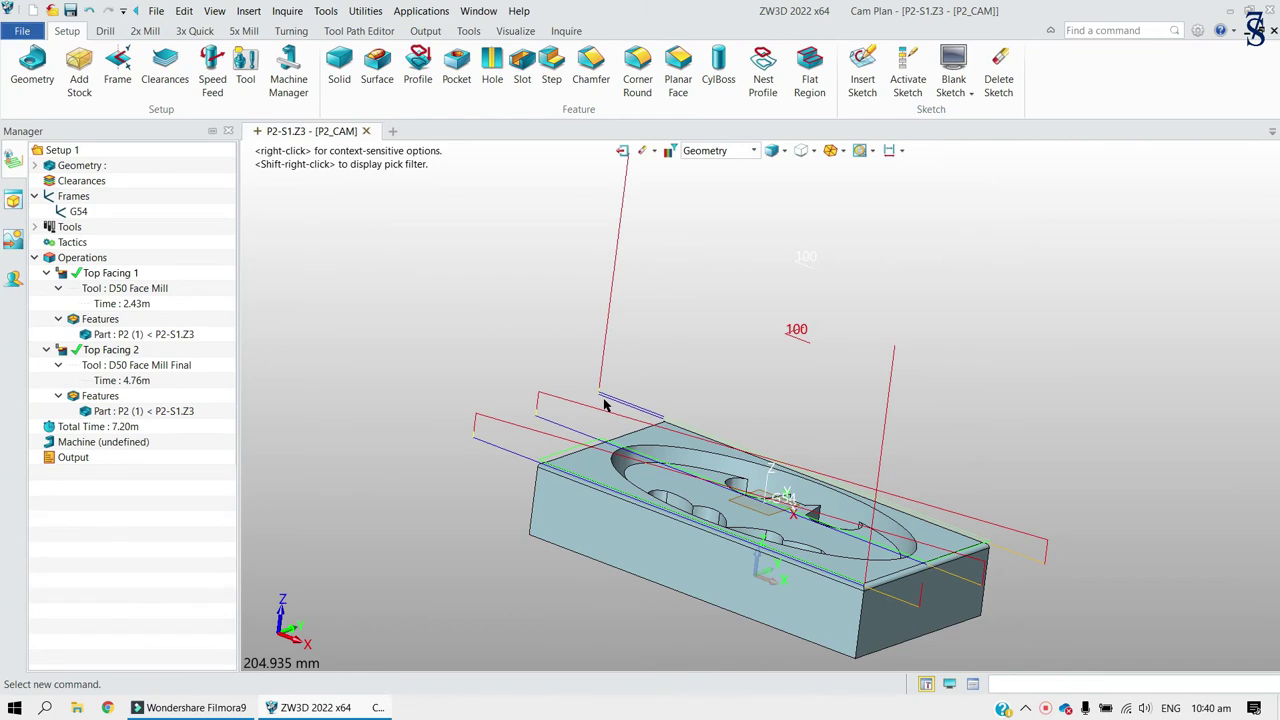
Hide the toolpaths of the Top Facing 1 and Top Facing 2 operations.
right_click(117, 275)
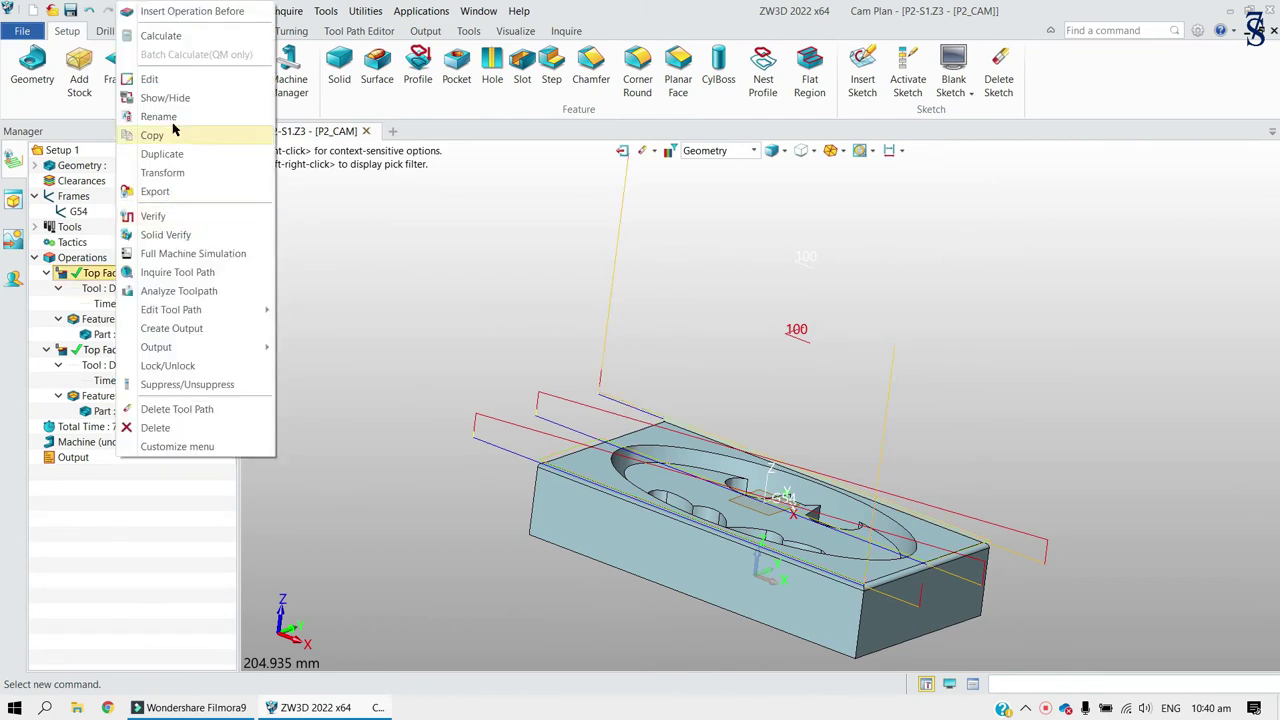
left_click(170, 99)
right_click(100, 355)
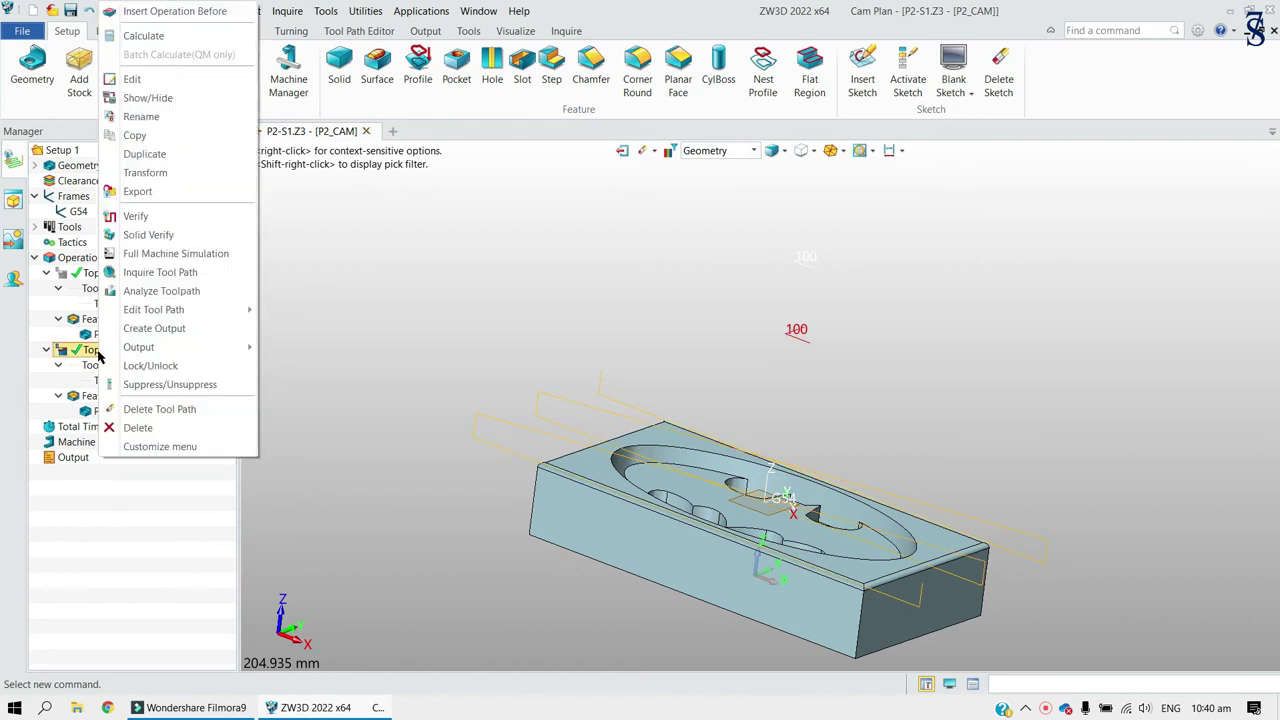
left_click(188, 100)
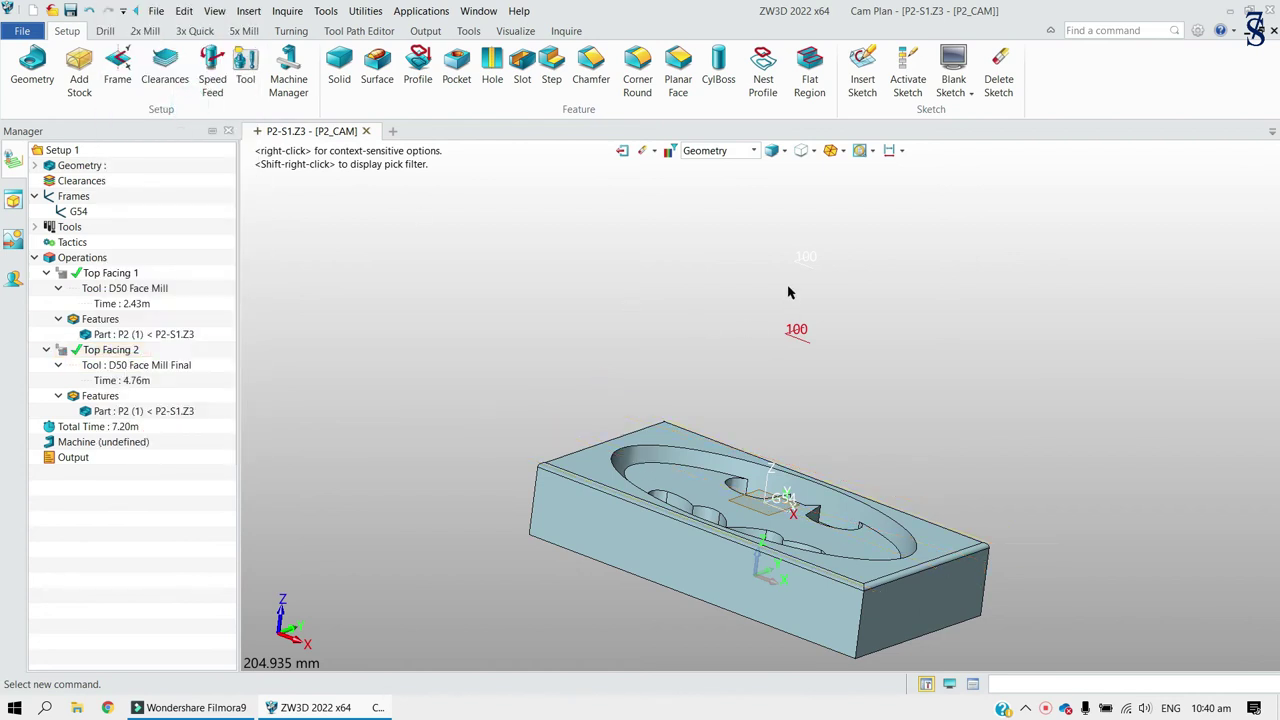
Add a Spiral 2D pocket operation with a new profile feature taken from the oval pocket's upper edge, keeping the default profile attributes.
left_click(145, 31)
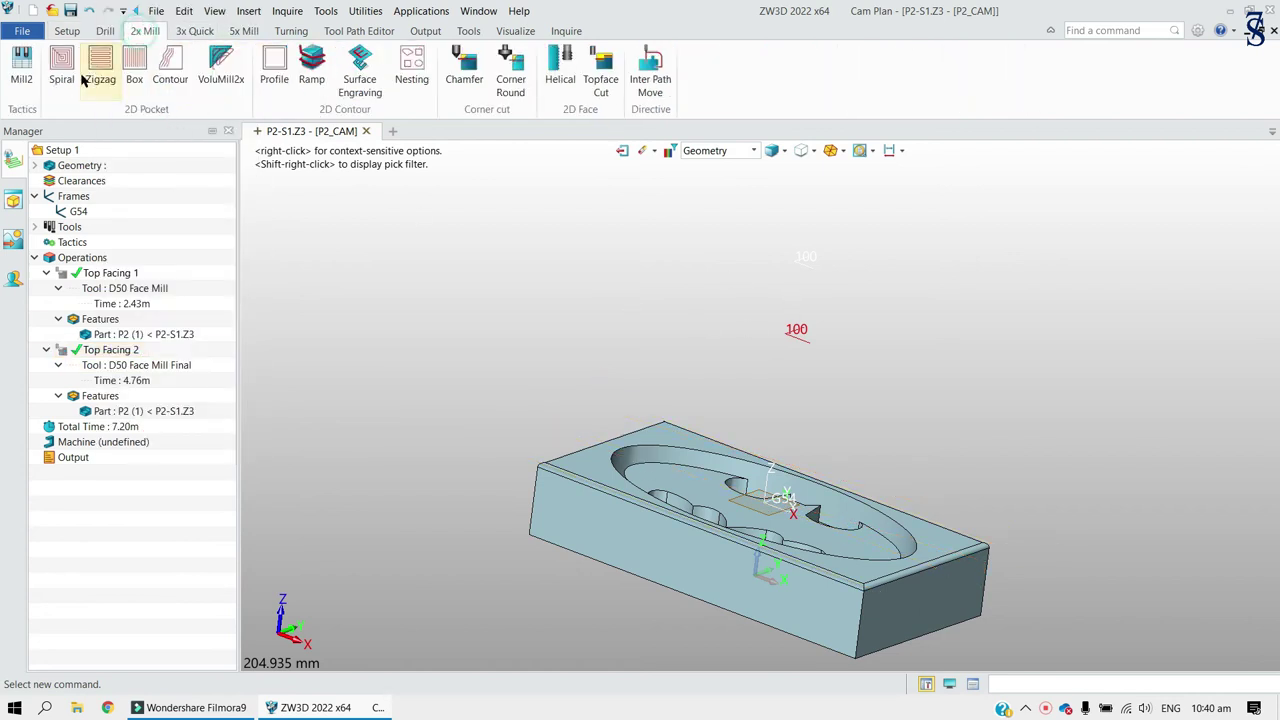
left_click(61, 72)
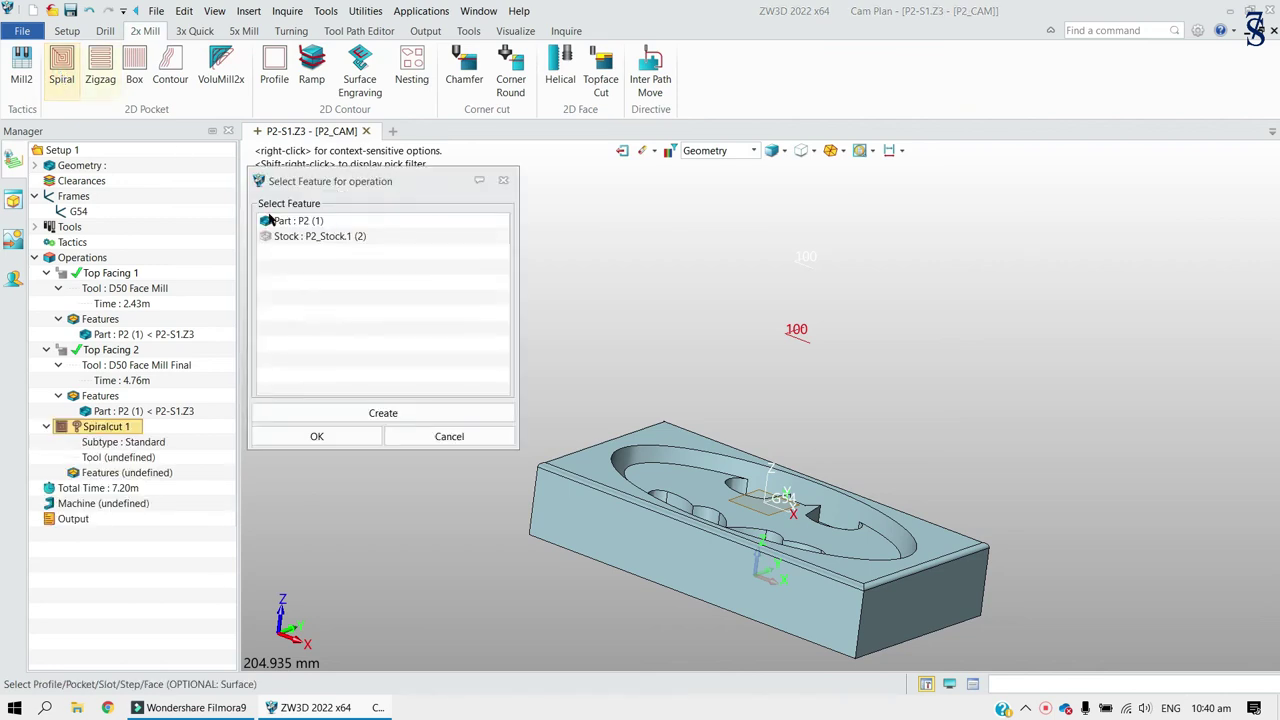
left_click(381, 413)
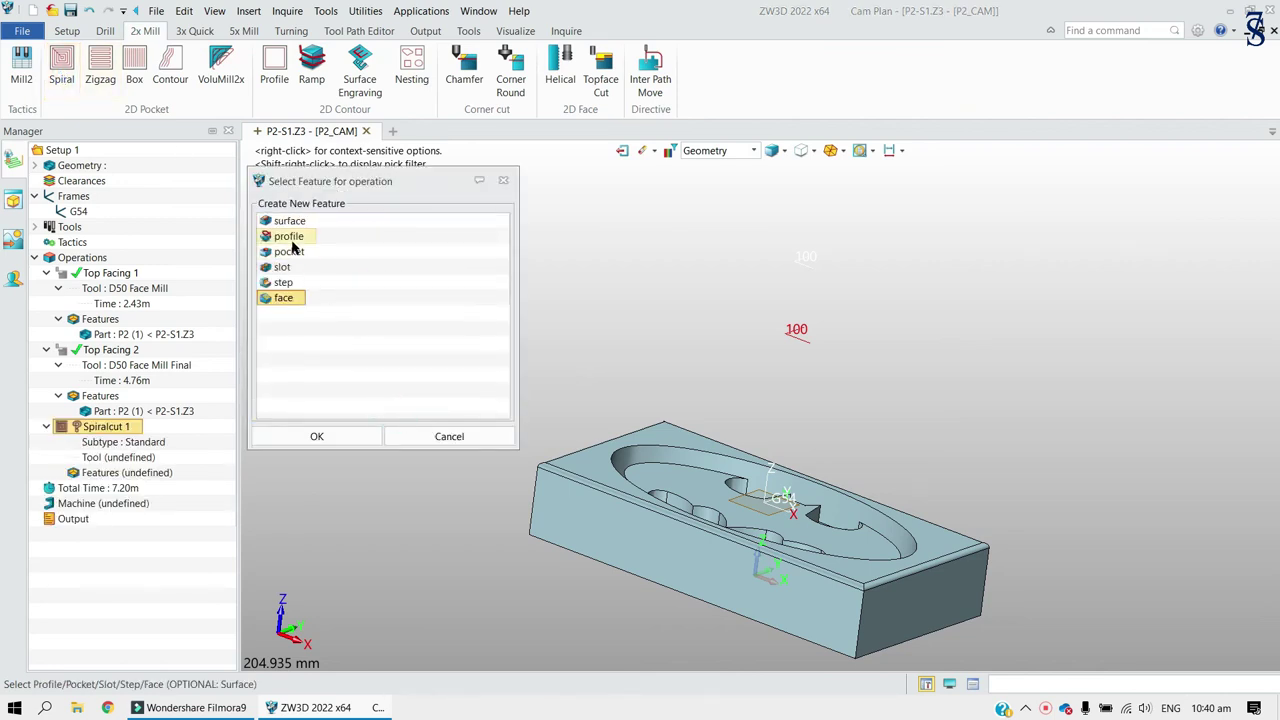
left_click(290, 240)
left_click(359, 446)
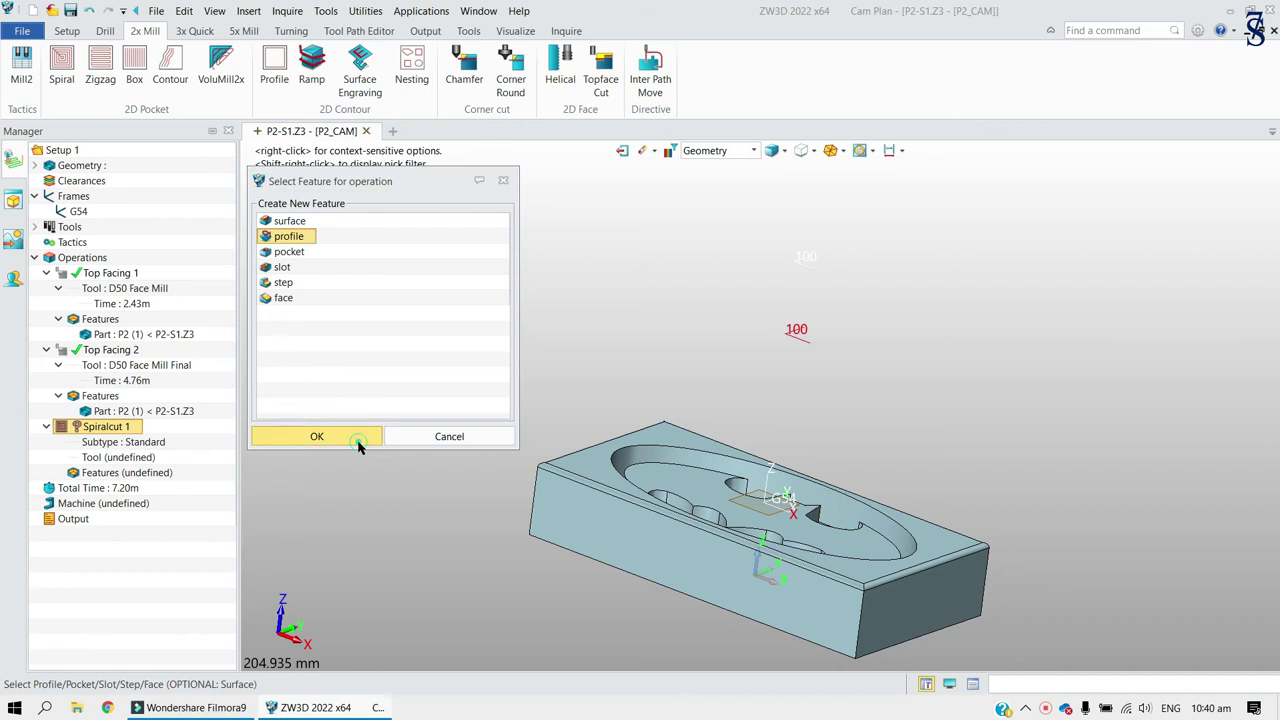
left_click(680, 448)
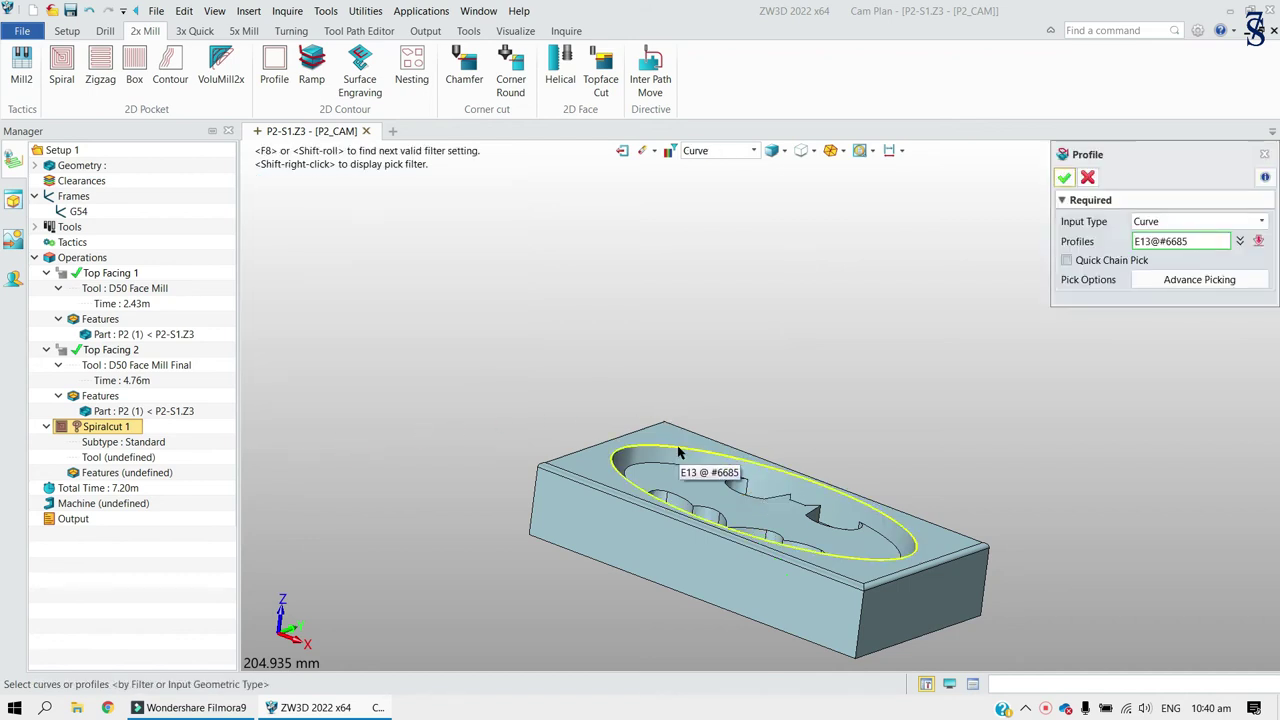
left_click(1064, 177)
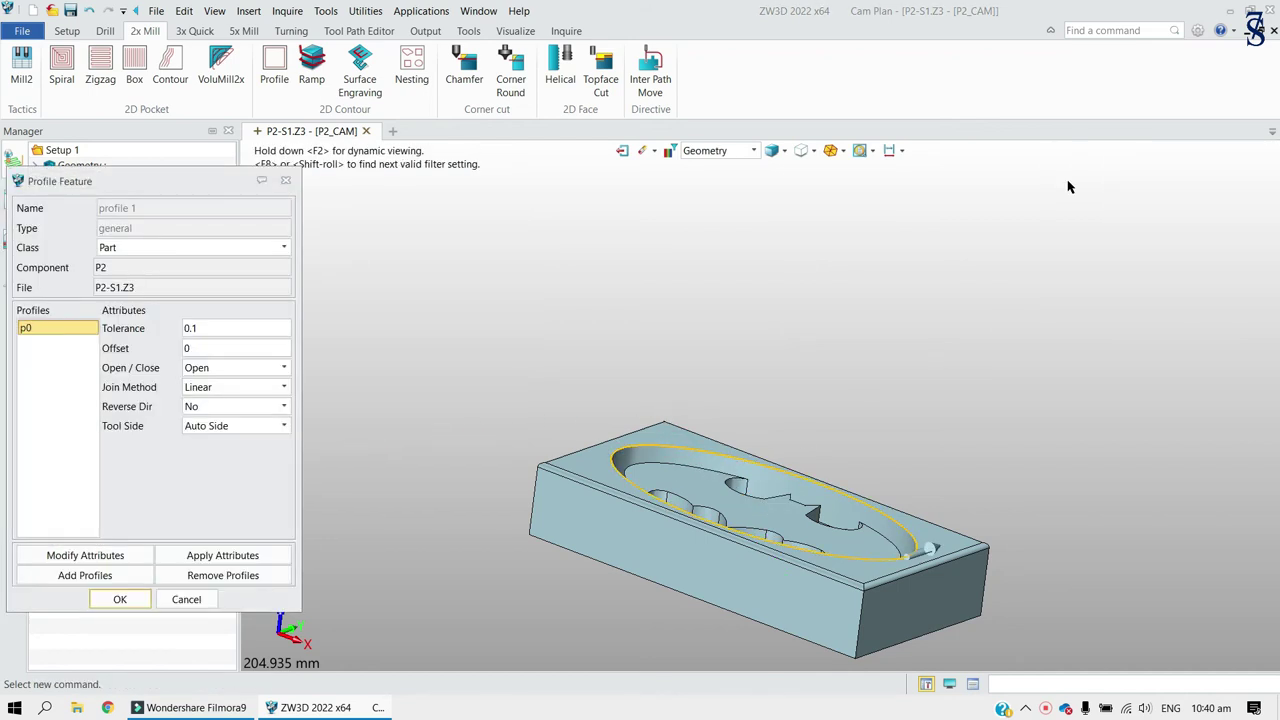
left_click(118, 600)
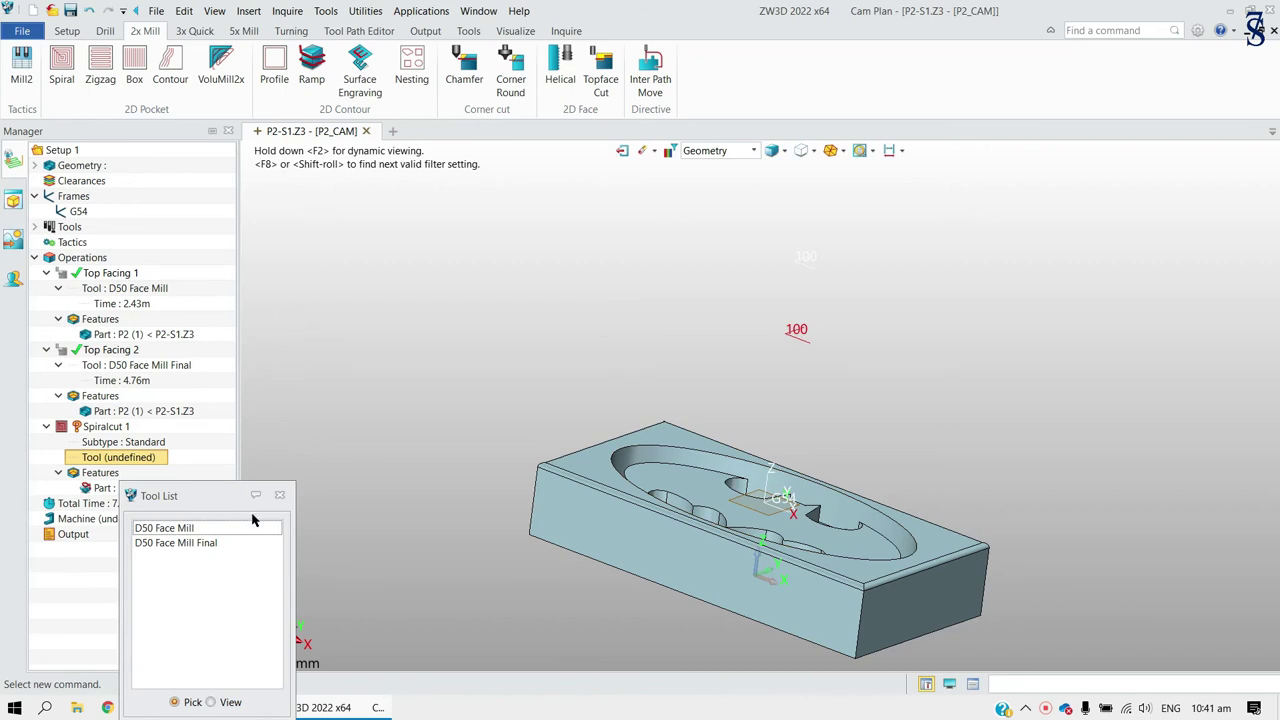
Load the 10 mm Flat Endmill from the 001 METRIC TOOLS library as the spiral operation's new tool.
left_click_drag(210, 502, 370, 304)
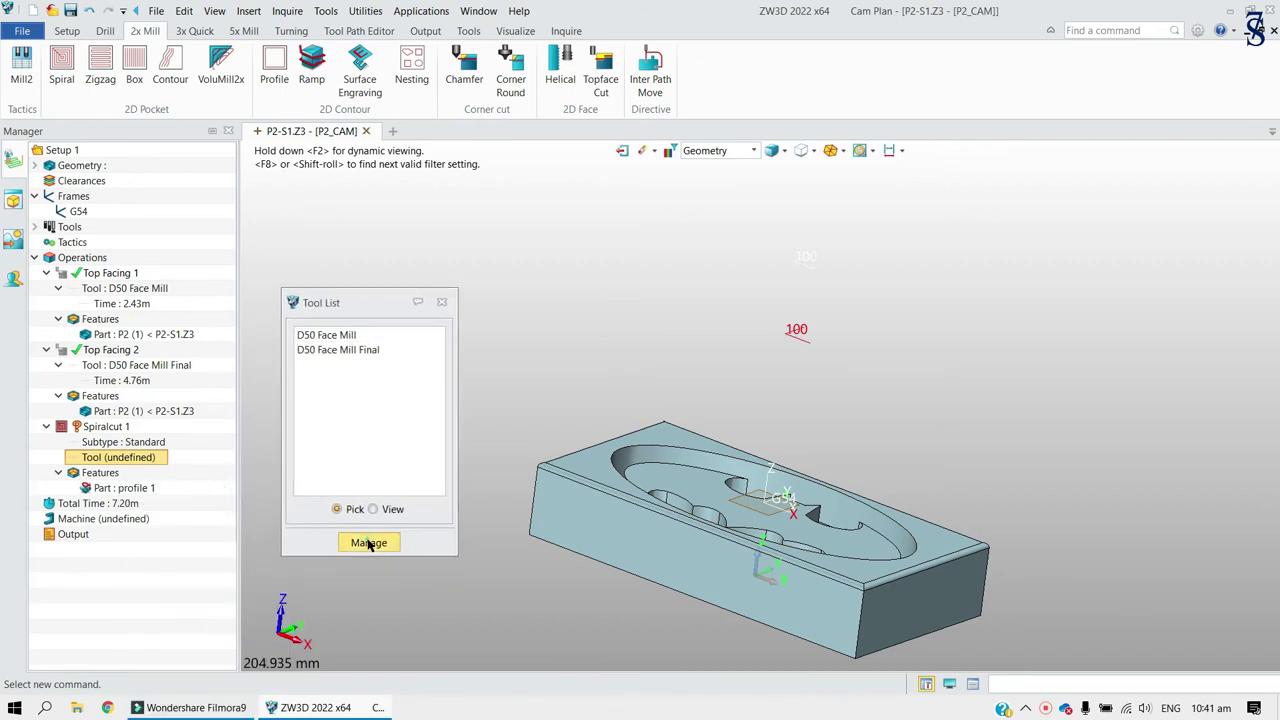
left_click(366, 540)
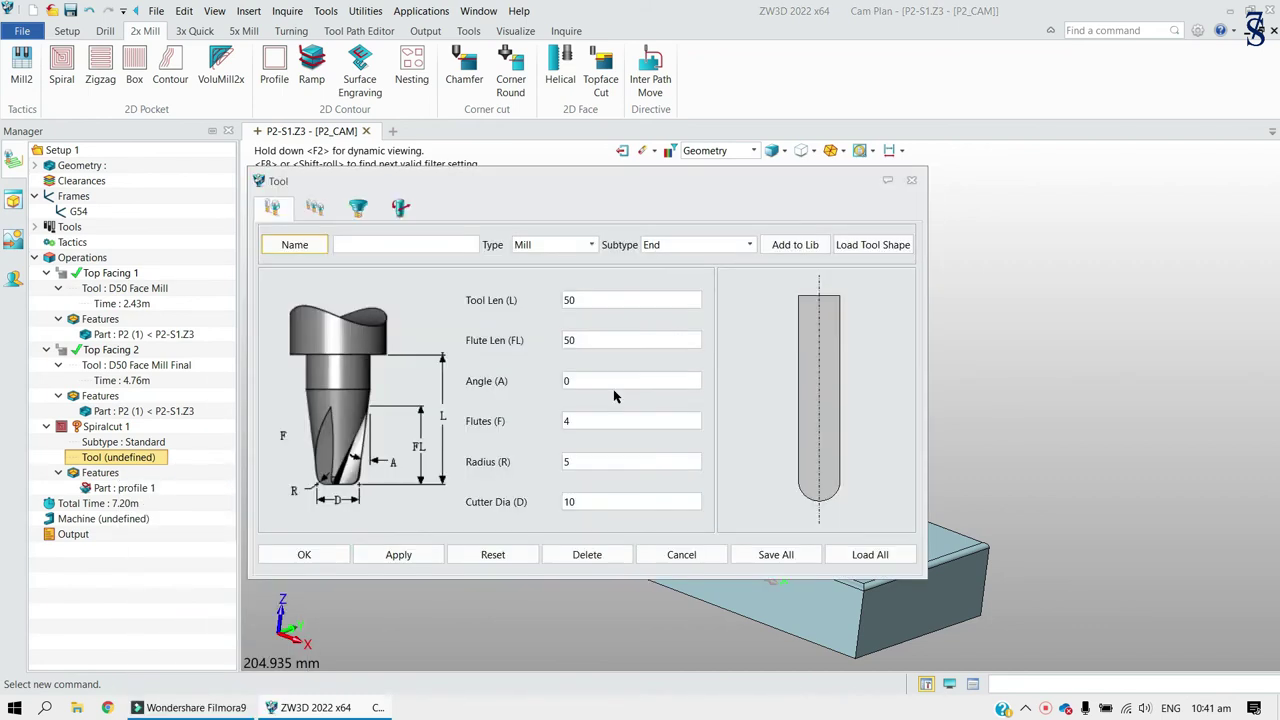
left_click(868, 255)
left_click_drag(345, 181, 1058, 184)
left_click_drag(1155, 400, 1176, 456)
double_click(1060, 501)
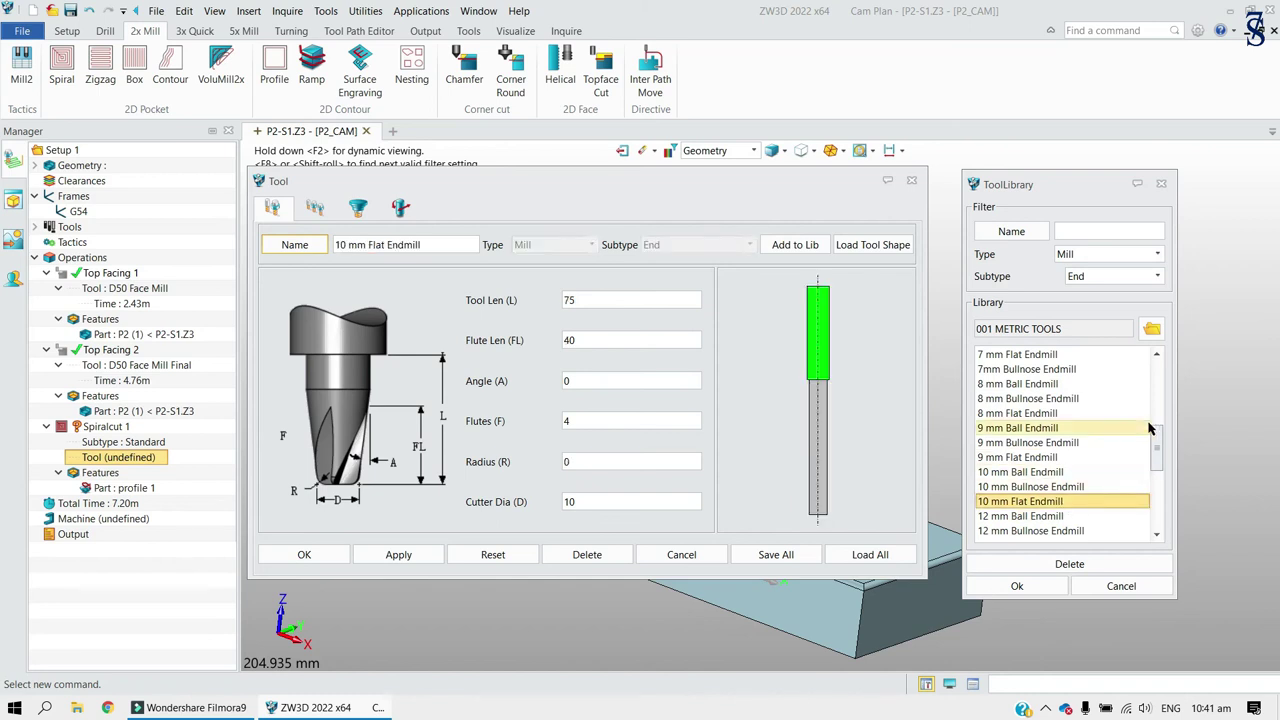
left_click(1017, 586)
Set the 10 mm endmill's tool ID, D register and H register to 3, and accept the tool without calculating the operation.
left_click(320, 207)
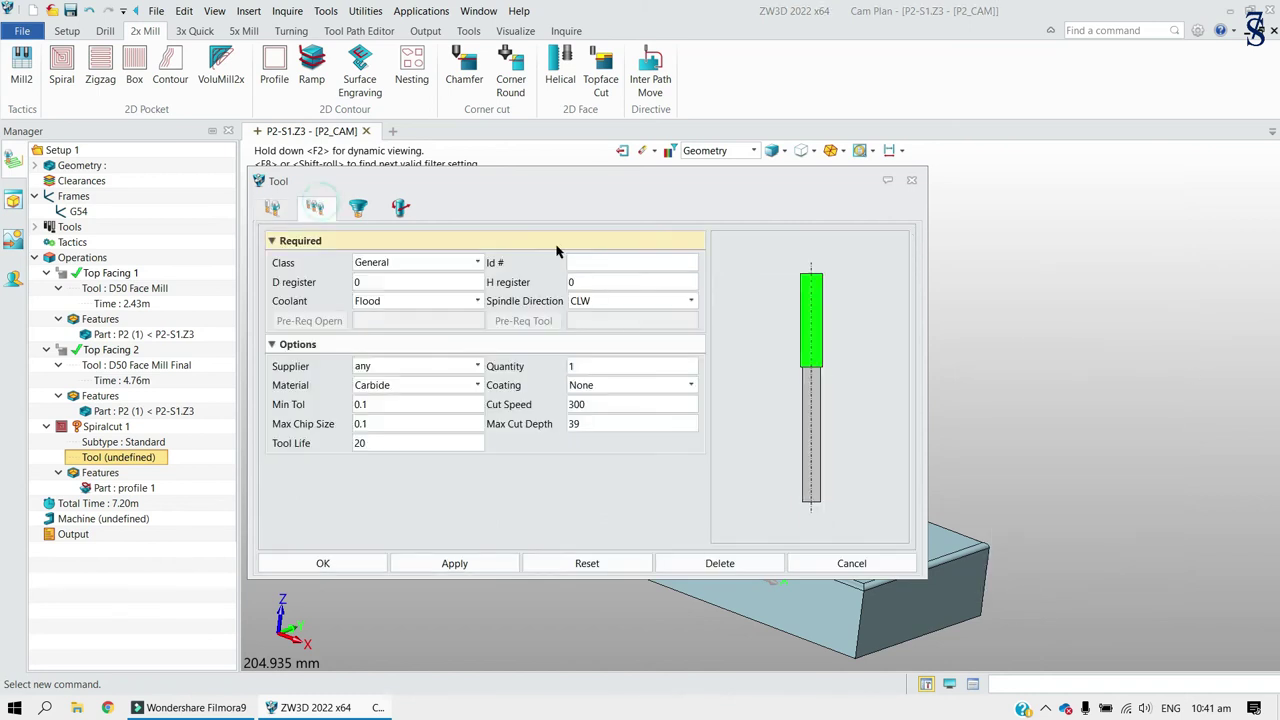
left_click(583, 263)
left_click(609, 282)
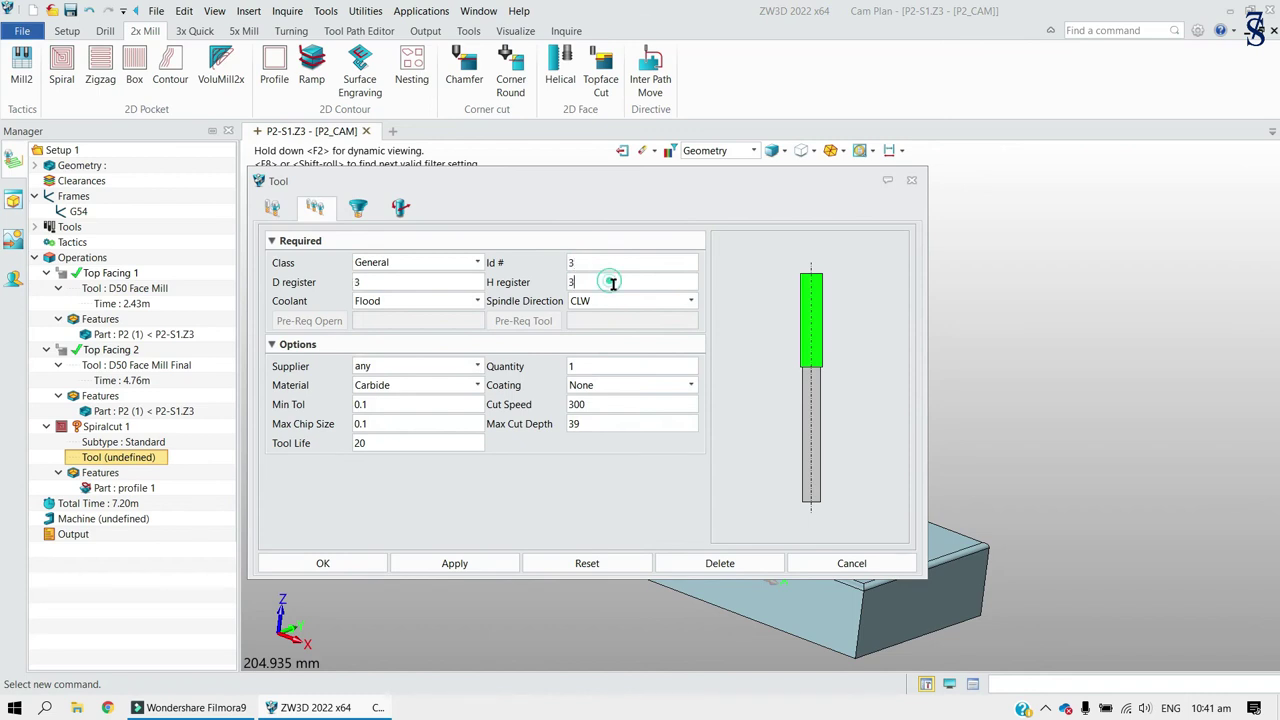
left_click(337, 568)
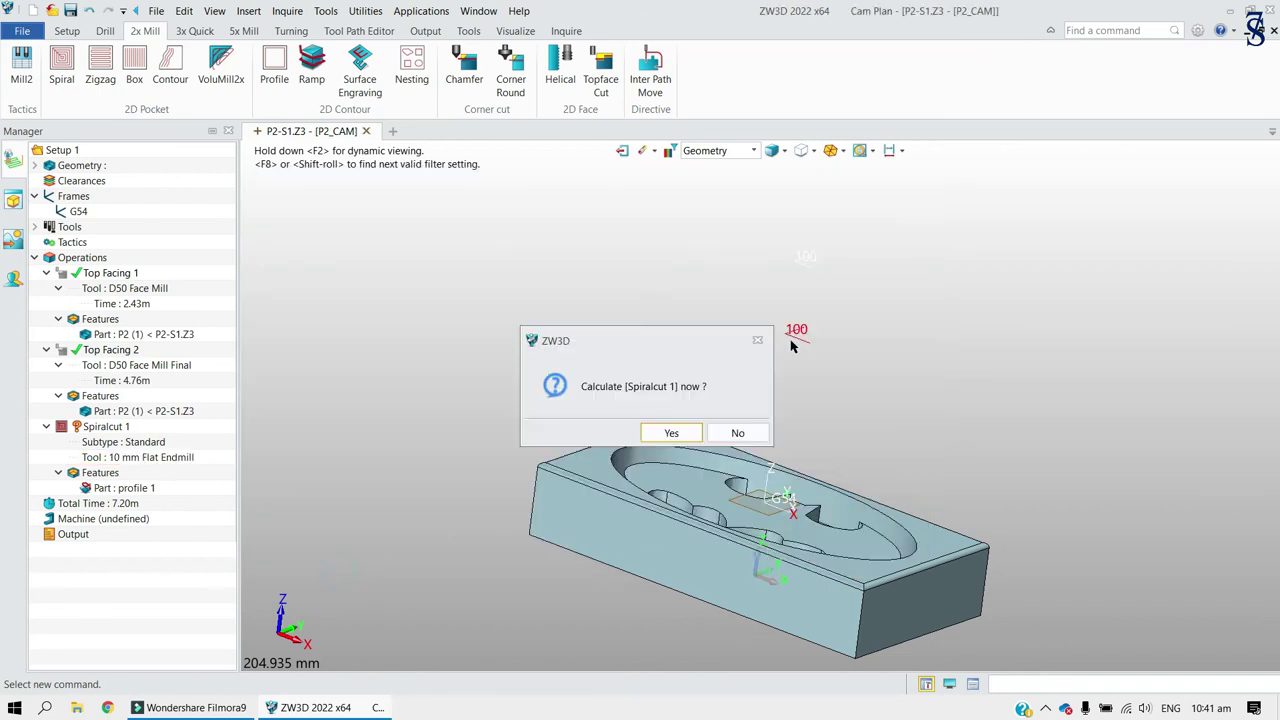
left_click(737, 433)
Assign the G54 frame to the spiral operation and set its spindle speed to 3000 RPM.
left_click(203, 226)
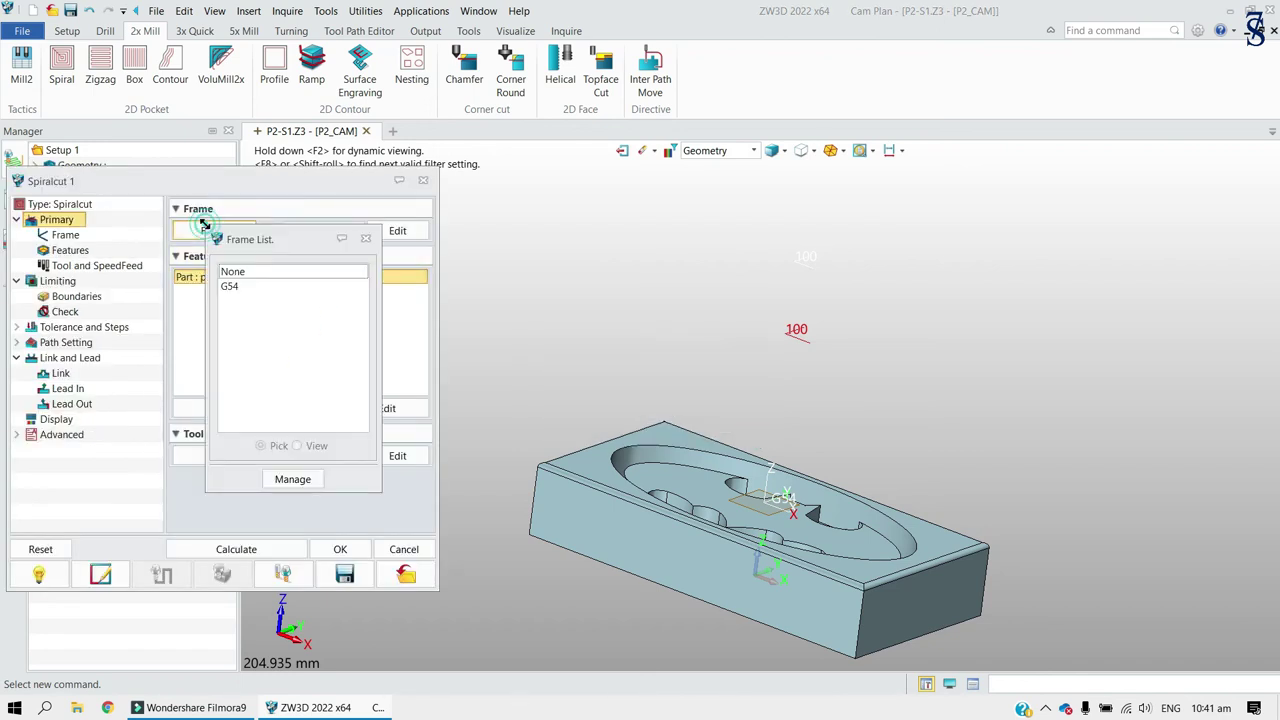
left_click(240, 286)
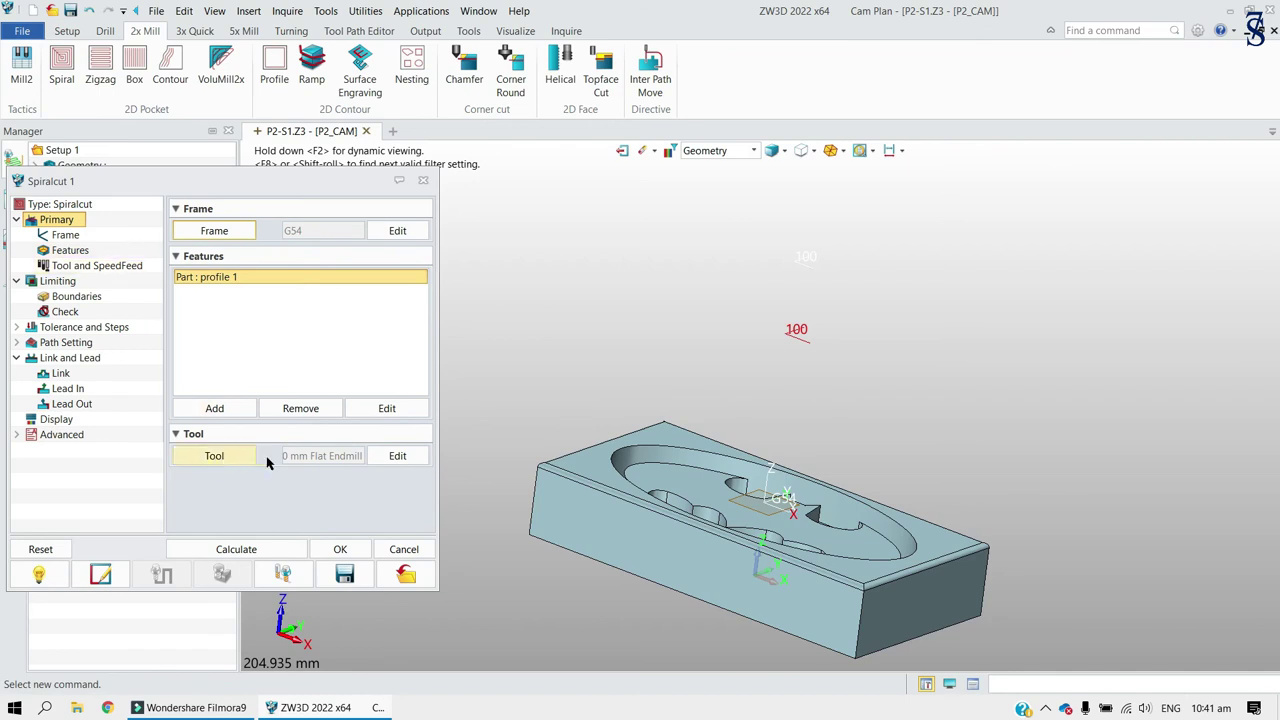
left_click(80, 265)
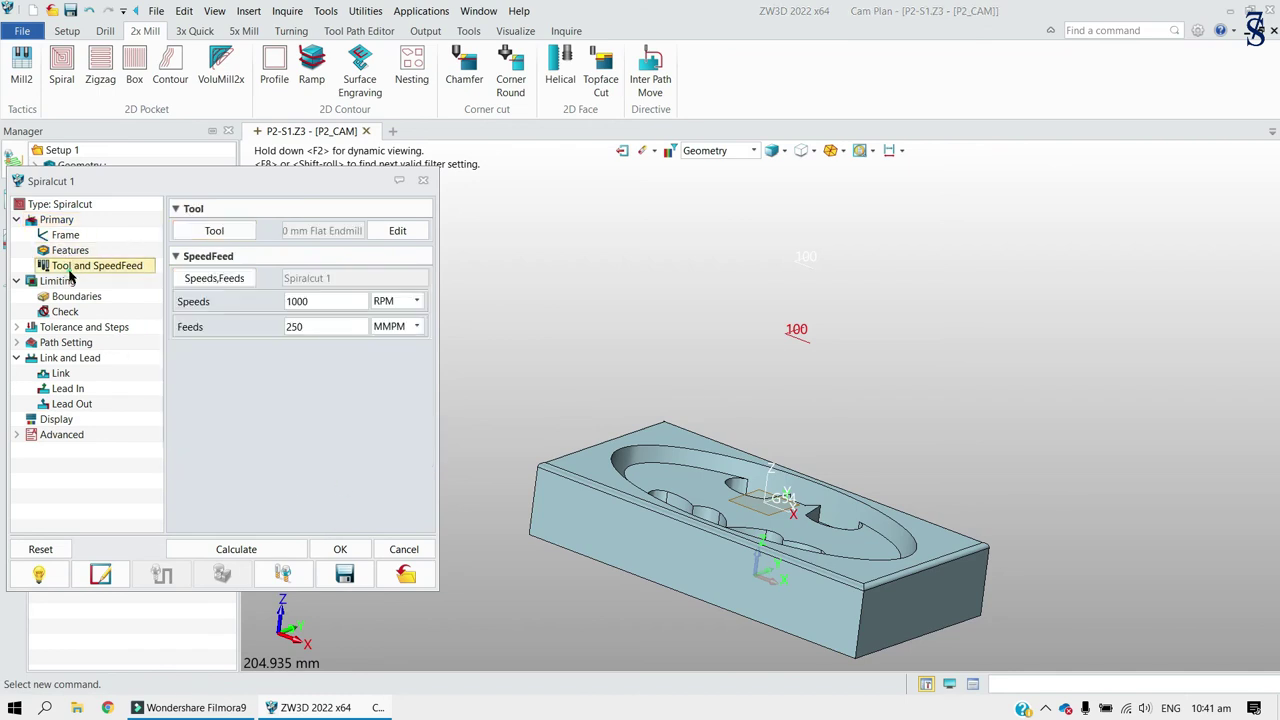
double_click(334, 304)
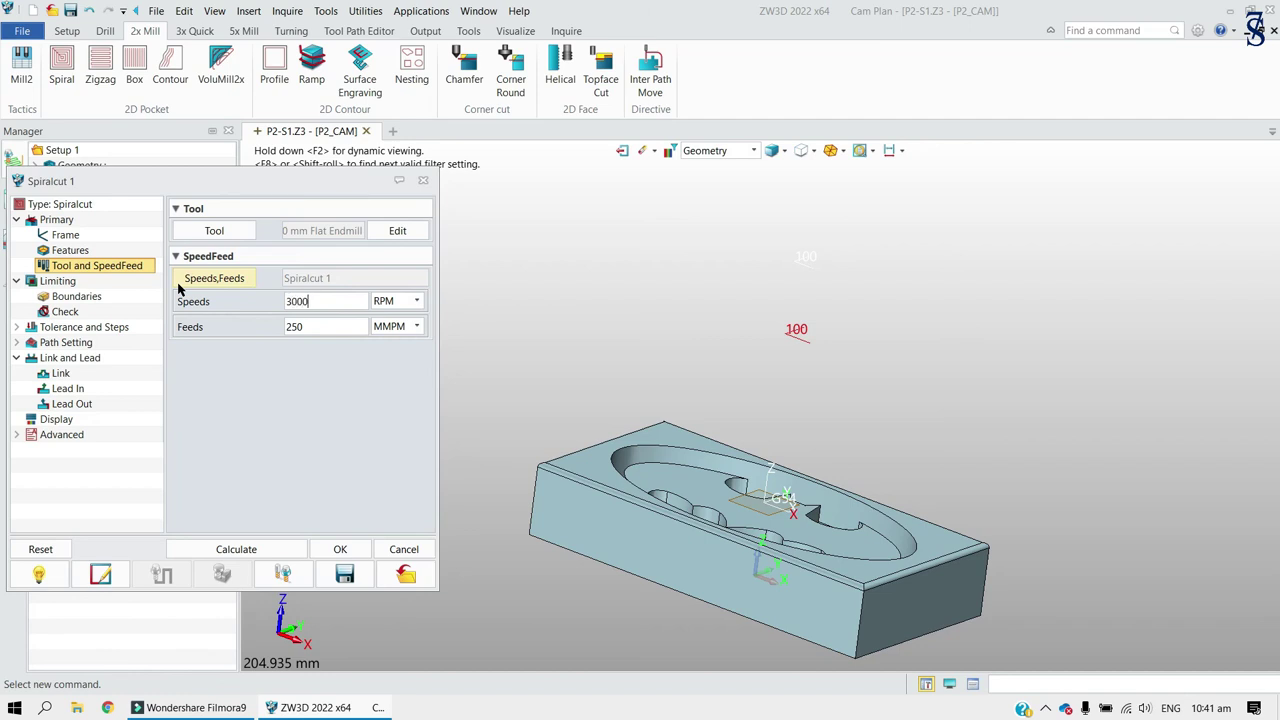
Limit the operation's absolute Z range with a top point on the part's upper face and a bottom point on the oval pocket's floor.
left_click(78, 296)
left_click(225, 294)
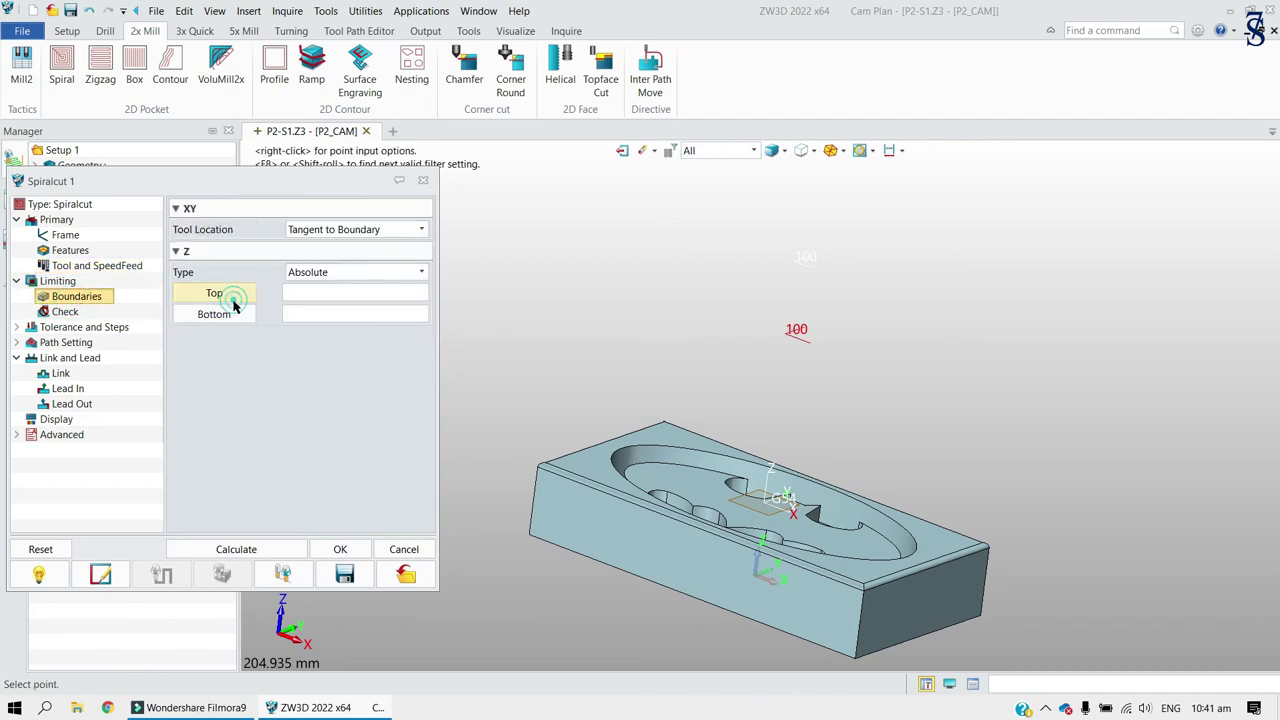
left_click(593, 470)
left_click(214, 314)
left_click(368, 314)
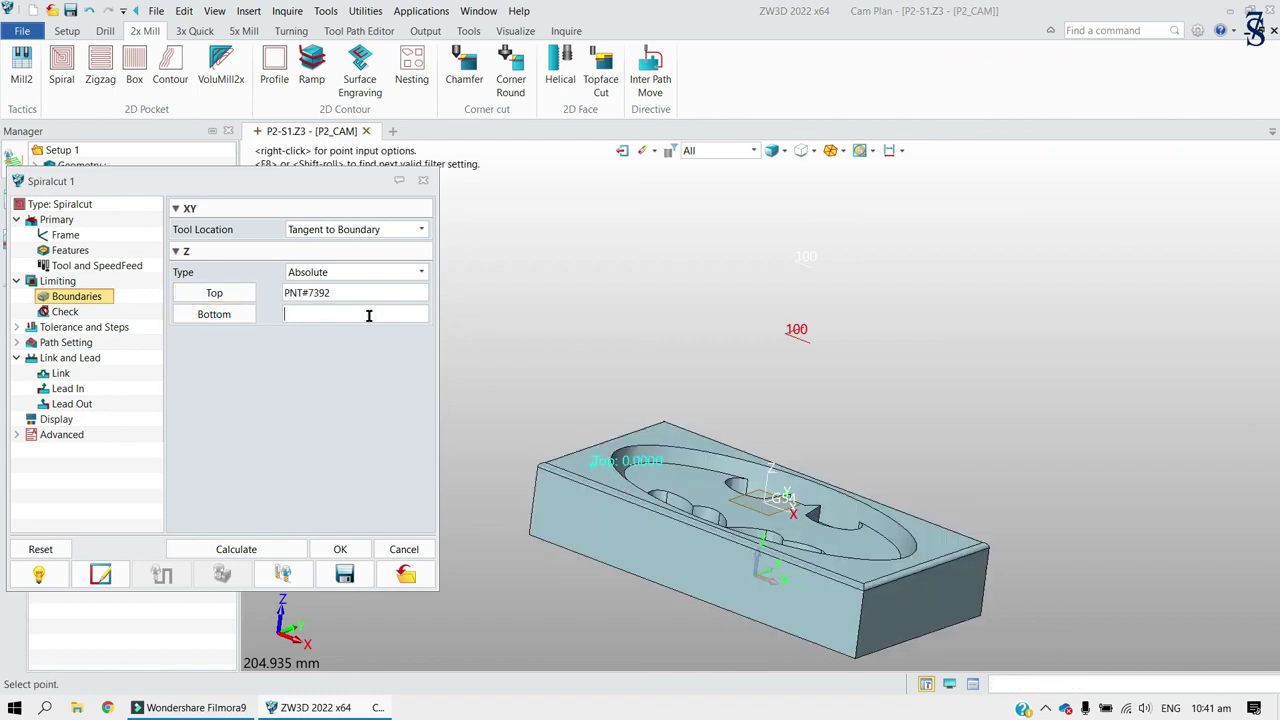
left_click(697, 487)
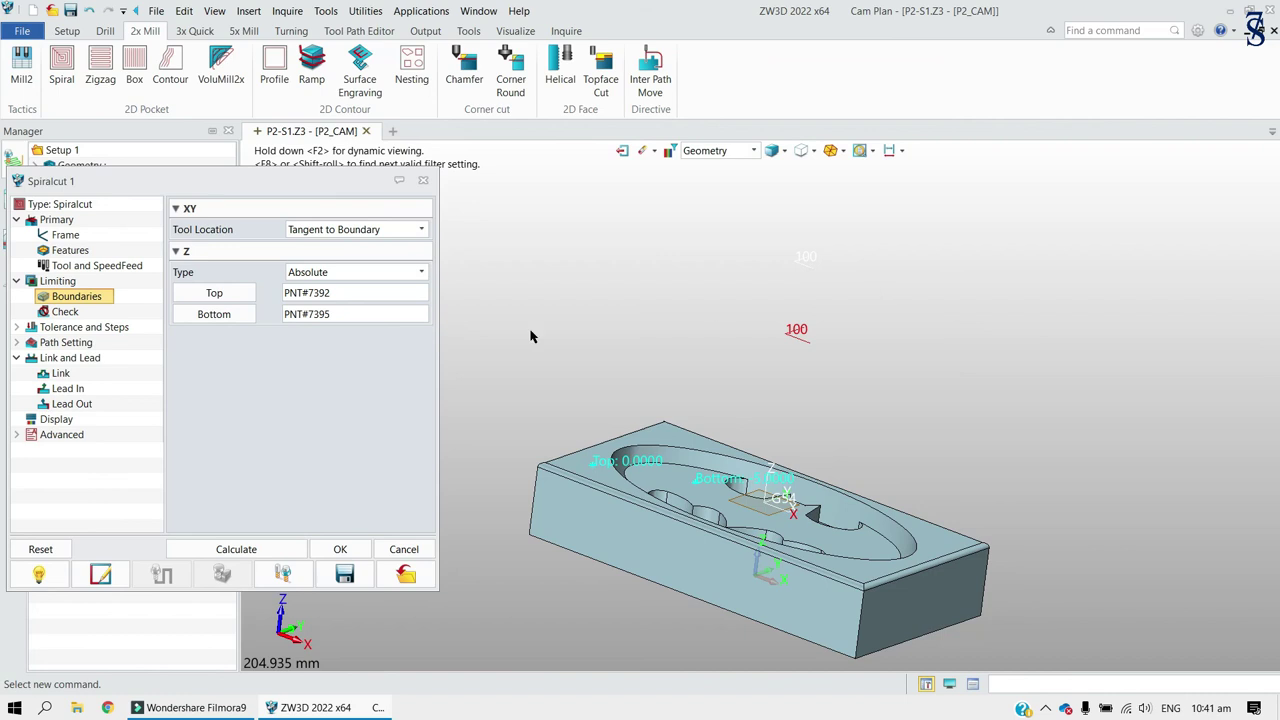
Set the side thickness to 0.5, the bottom thickness to 1 and the number of side finish passes to 0.
left_click(84, 327)
left_click(343, 250)
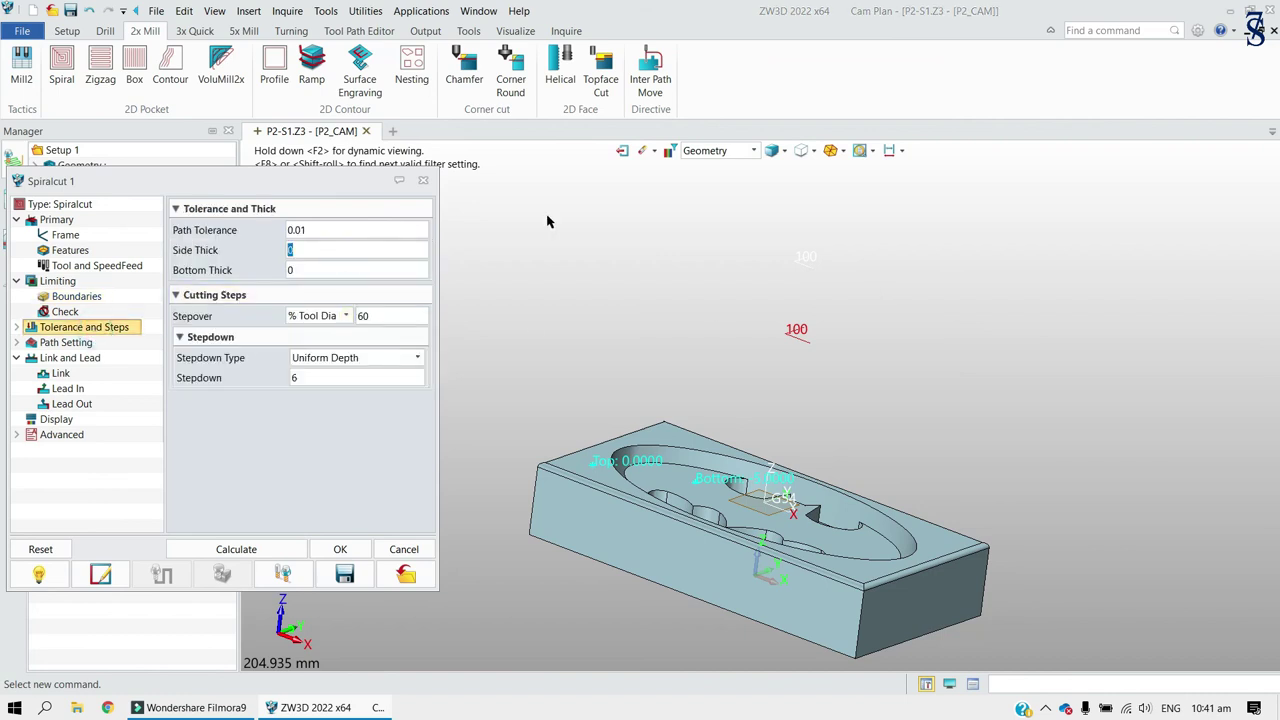
left_click(357, 267)
left_click(68, 342)
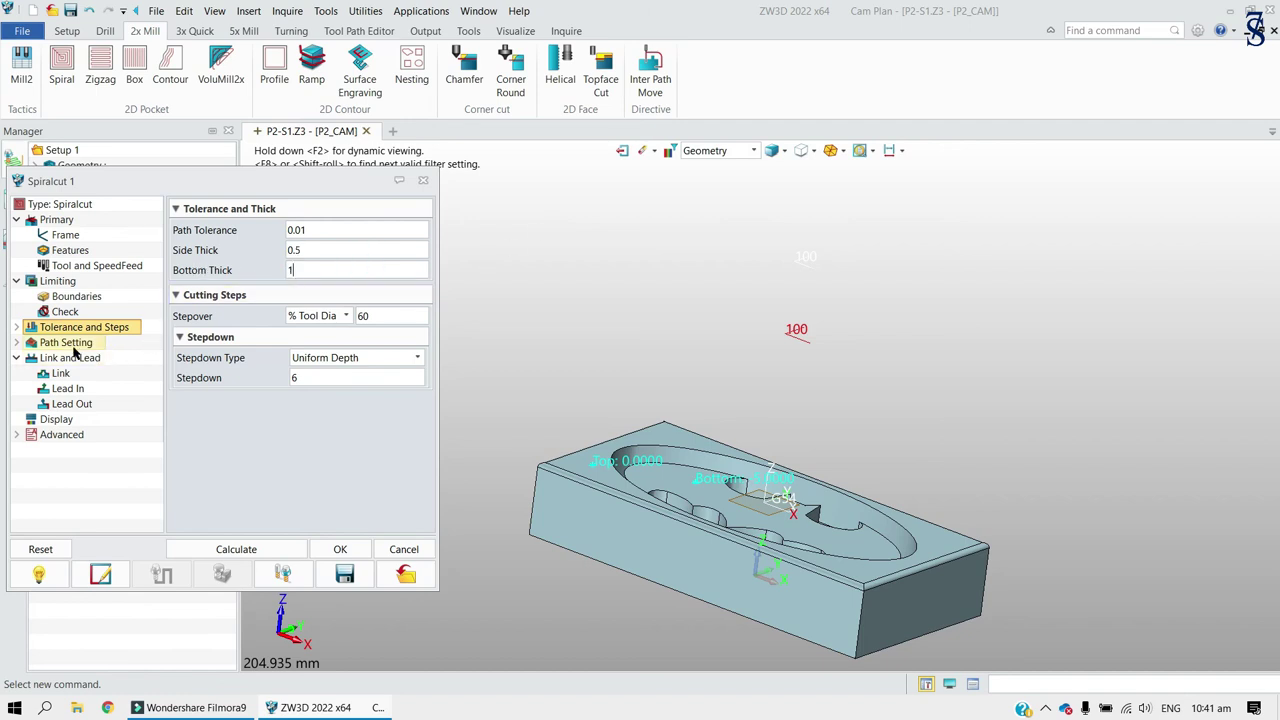
left_click(305, 392)
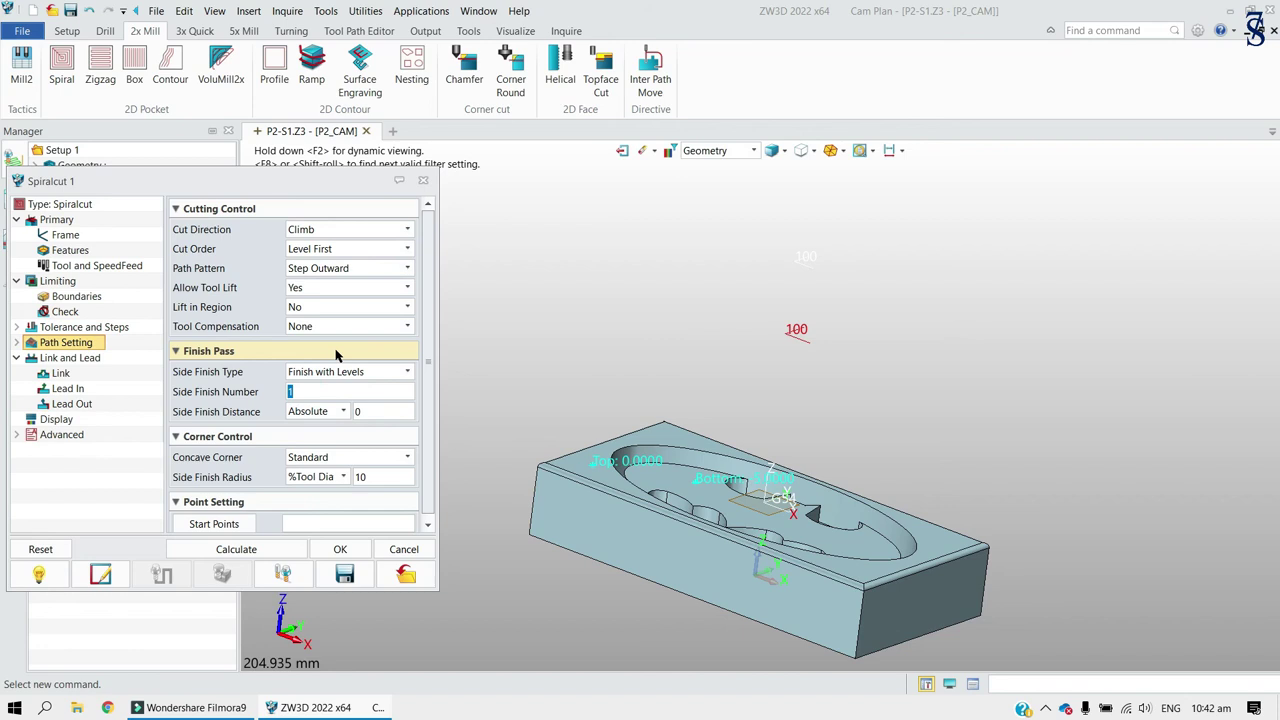
left_click(70, 359)
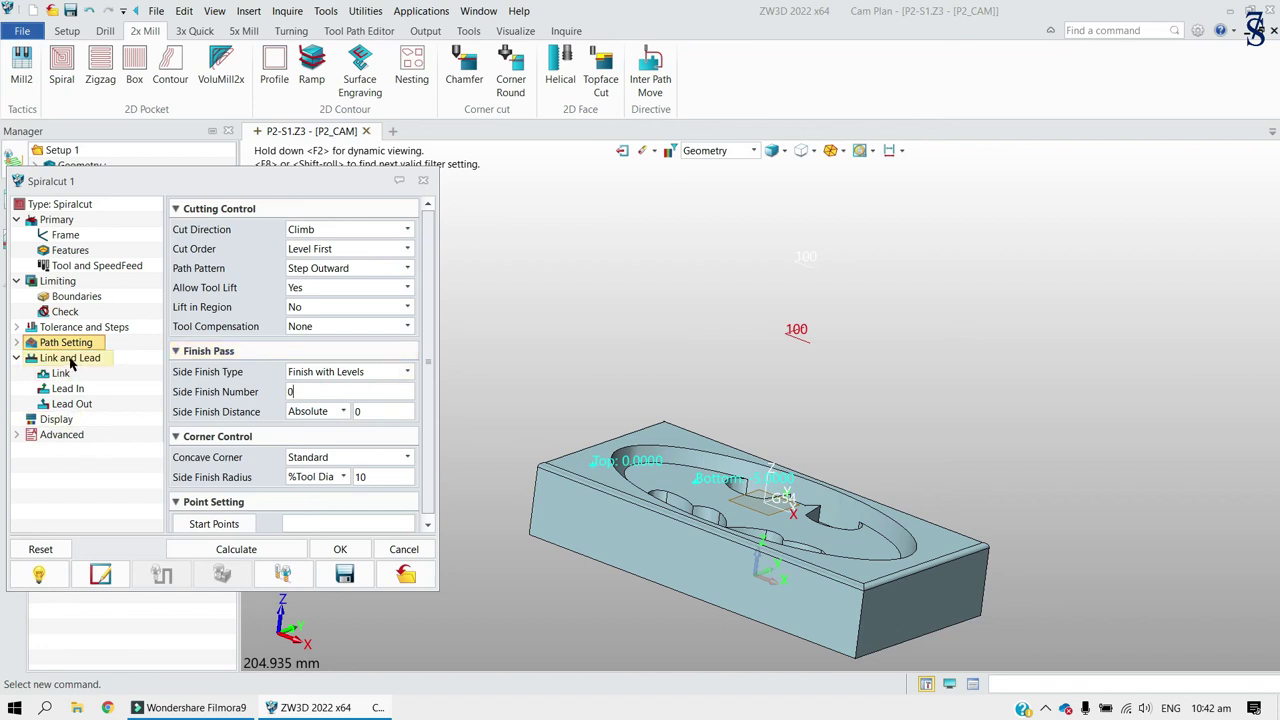
Change the cut move display colour to pink, then calculate and accept the spiral toolpath.
left_click(57, 420)
left_click(367, 297)
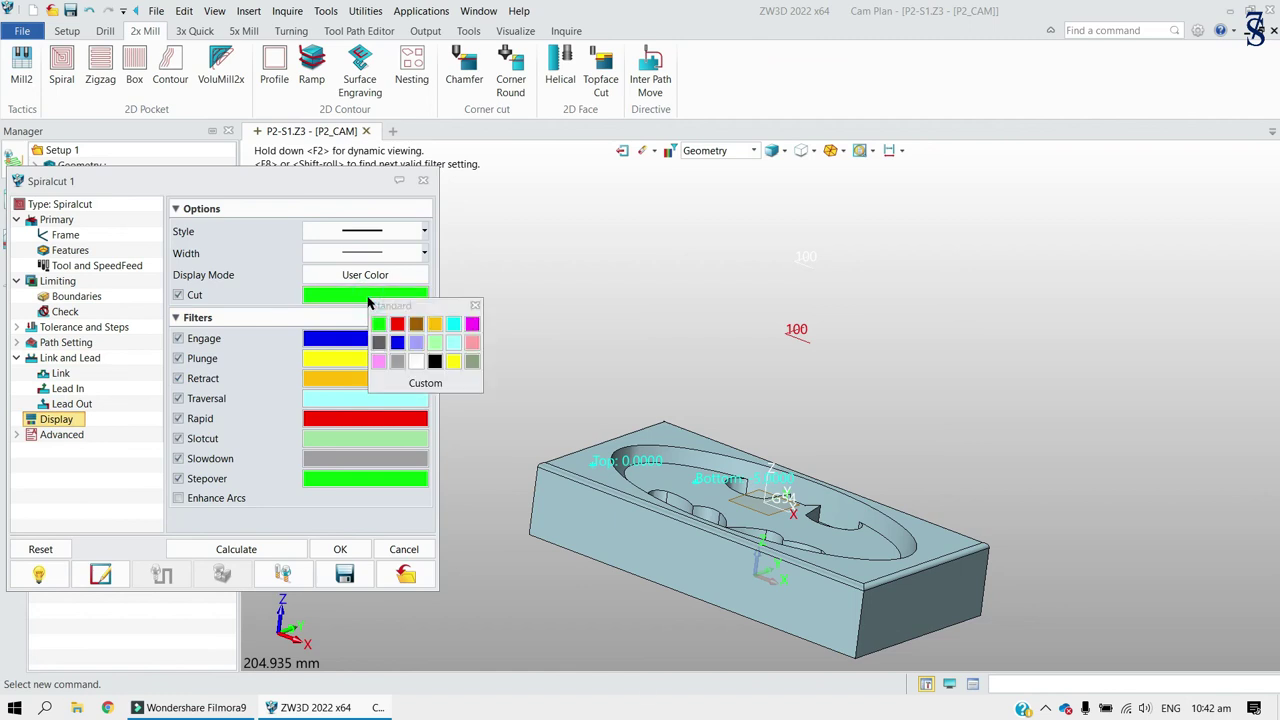
left_click(379, 363)
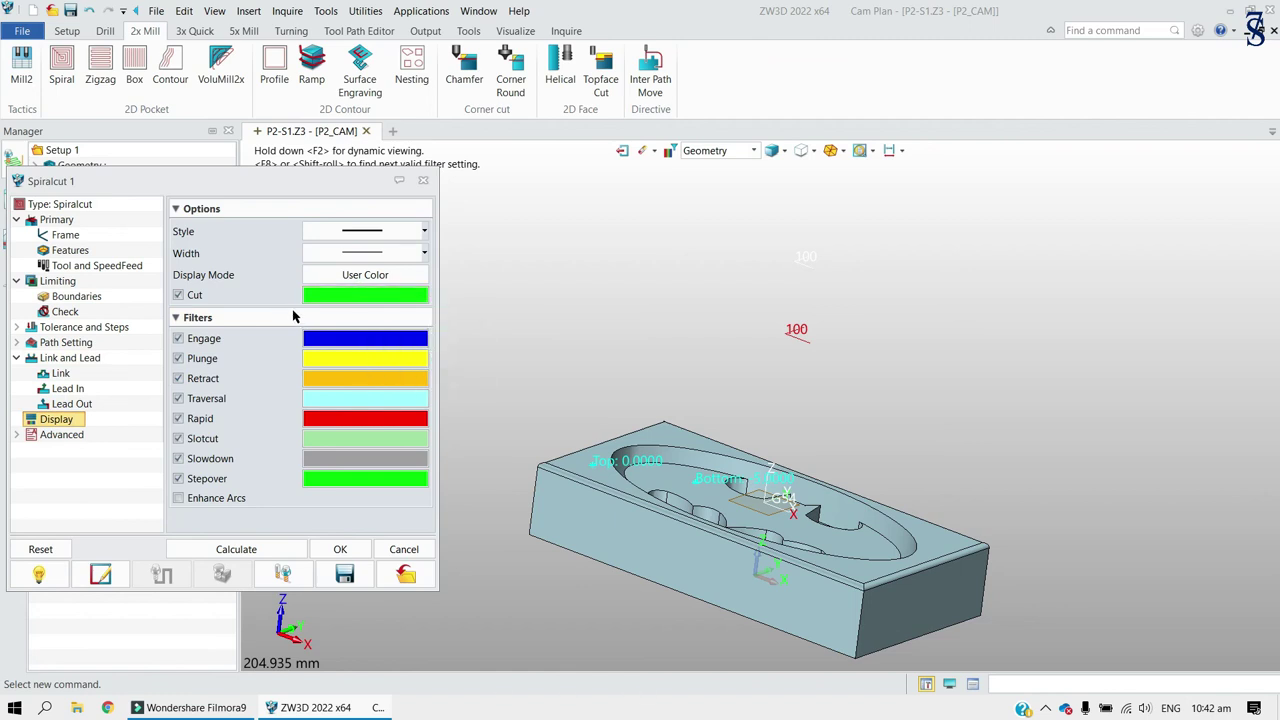
left_click(361, 292)
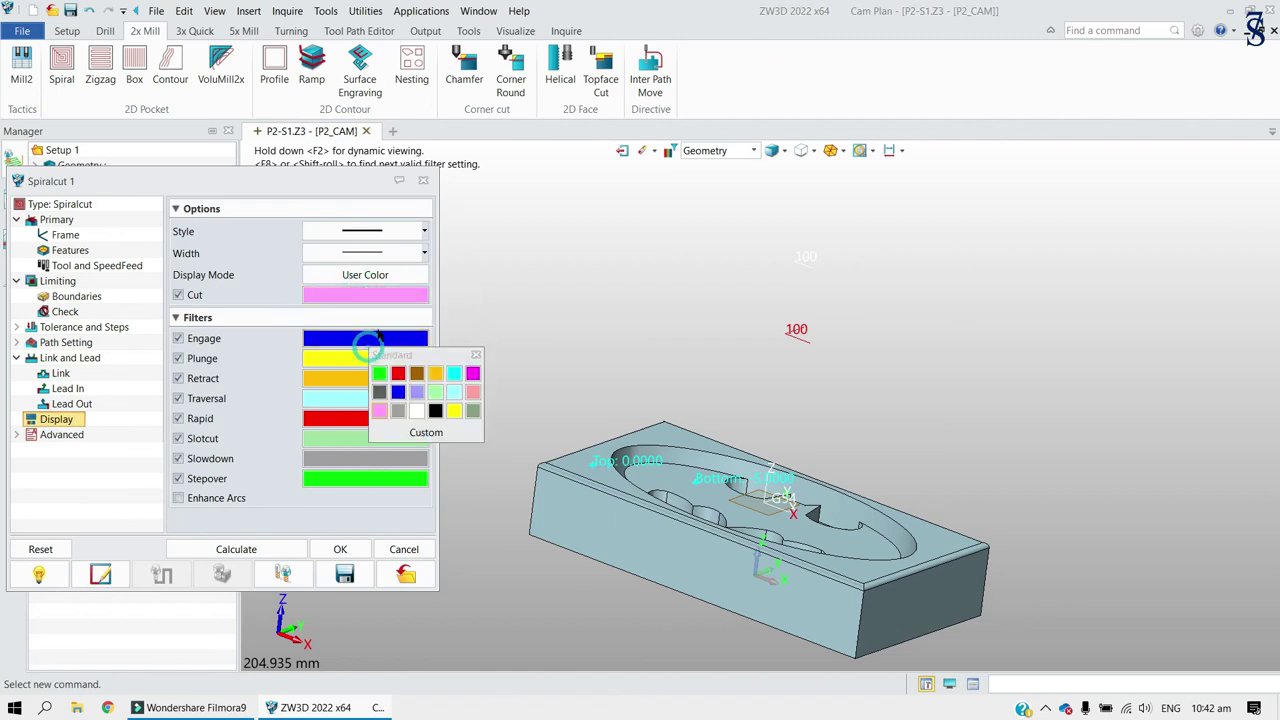
left_click(477, 360)
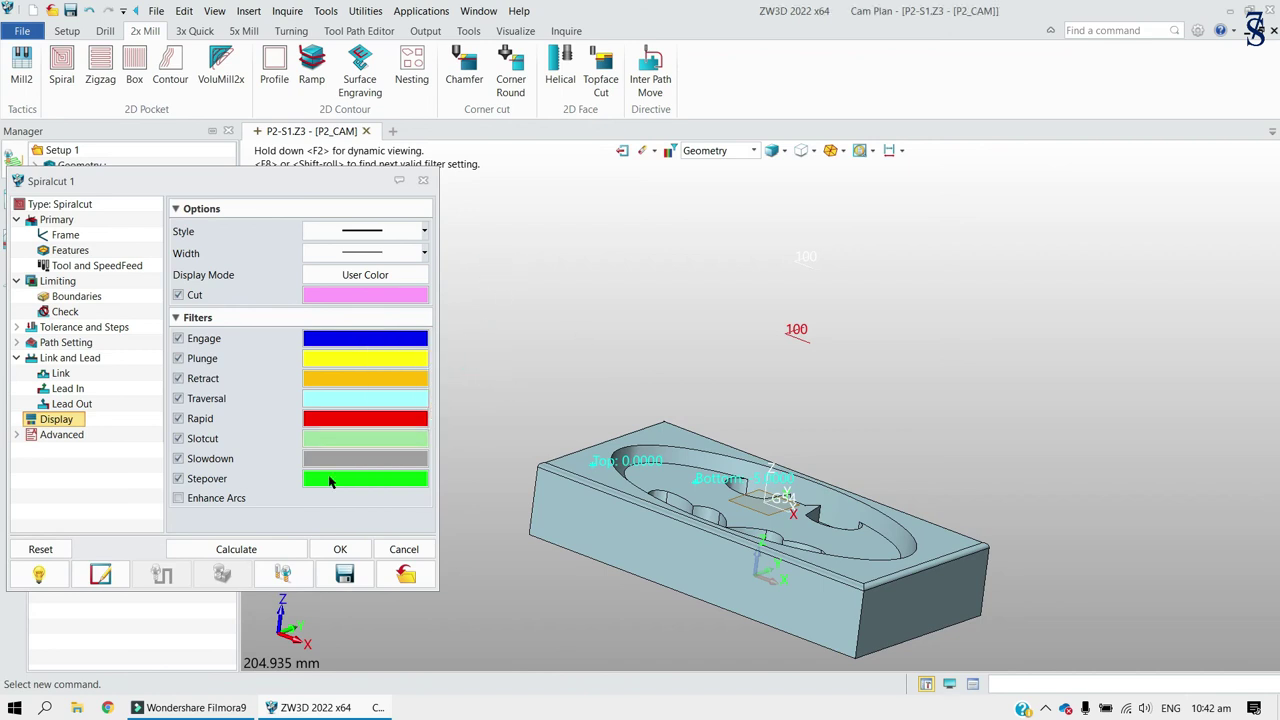
left_click(262, 553)
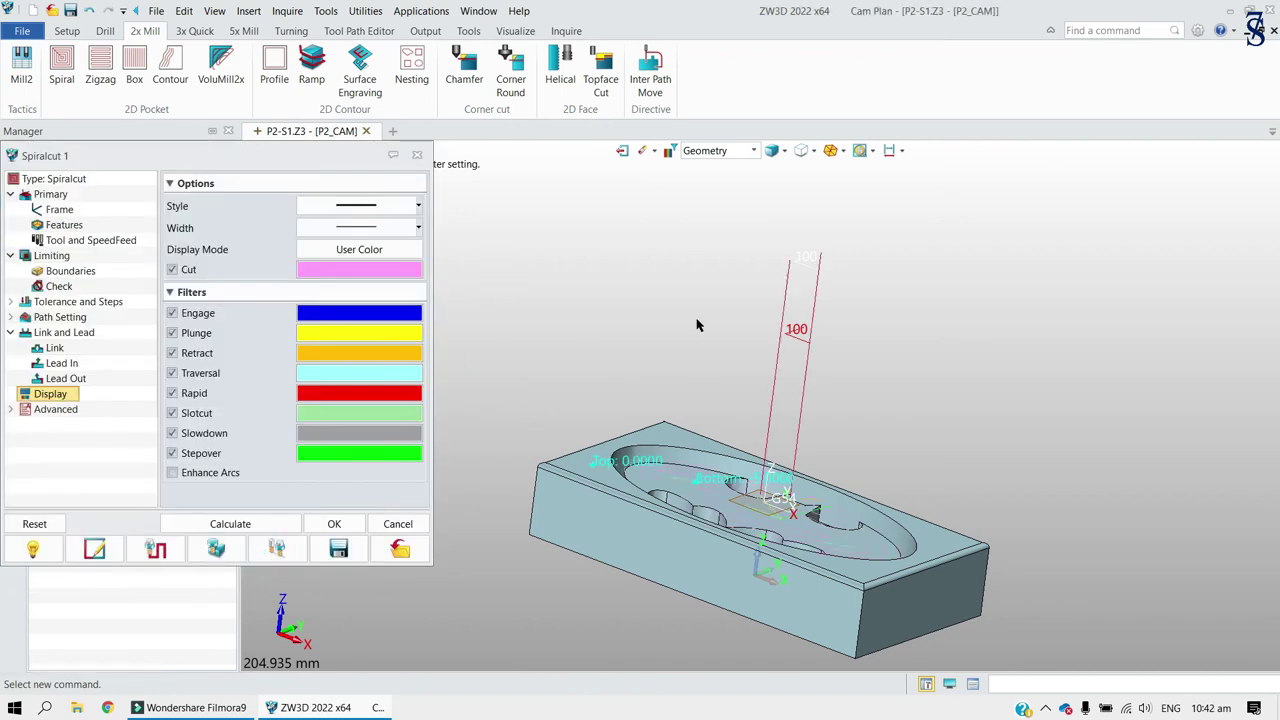
left_click(336, 523)
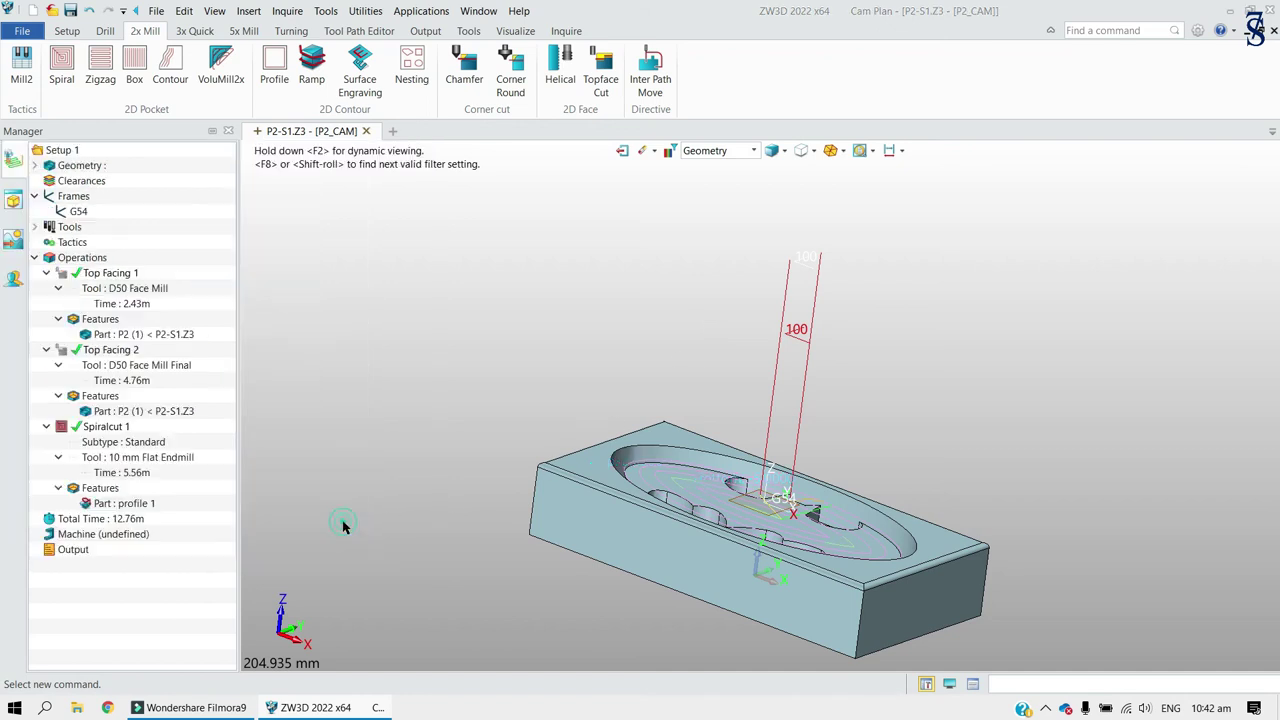
Verify the Spiralcut 1 toolpath in the G54 frame, advancing move by move to check the Z depth of the first cutting level.
right_click(107, 433)
left_click(149, 212)
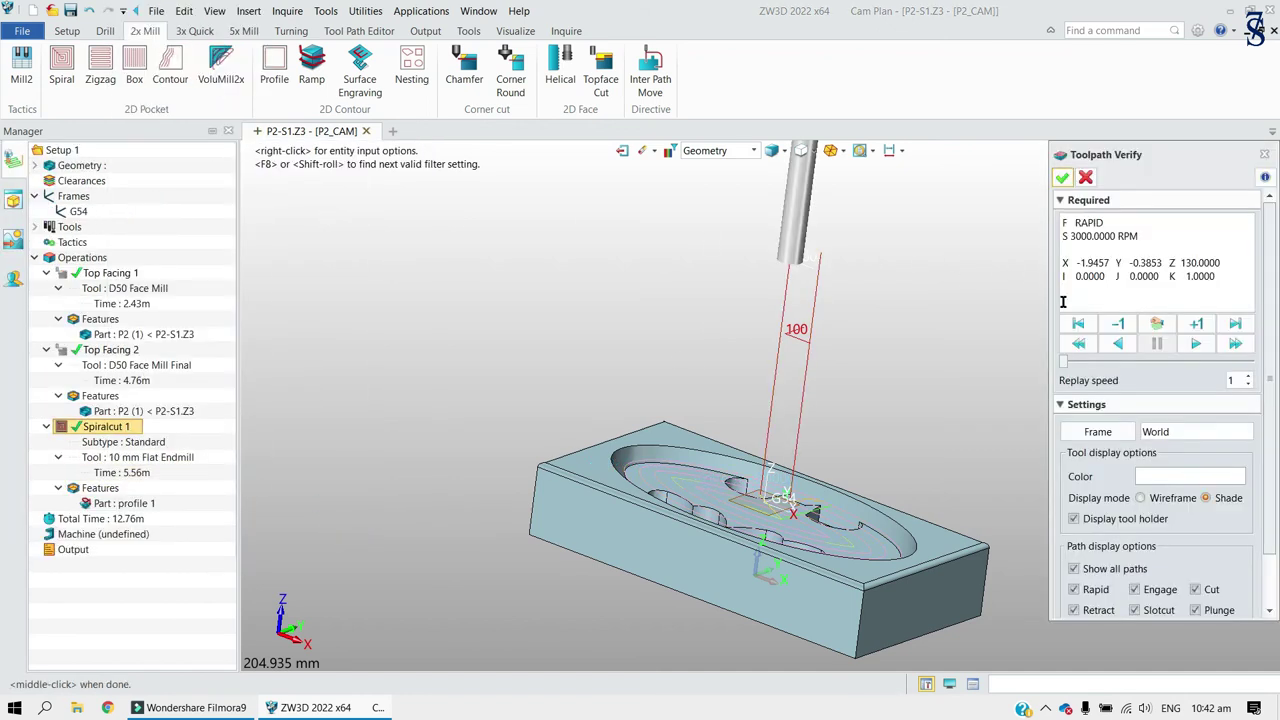
left_click(1097, 431)
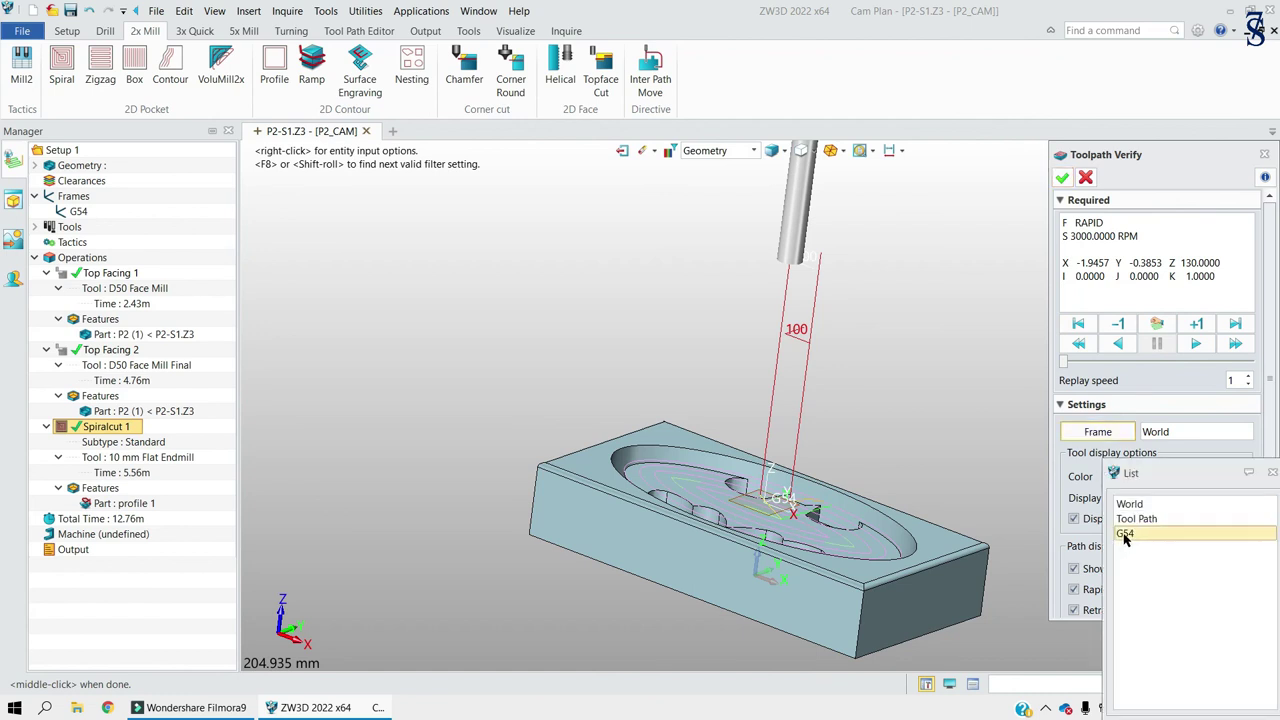
left_click(1124, 535)
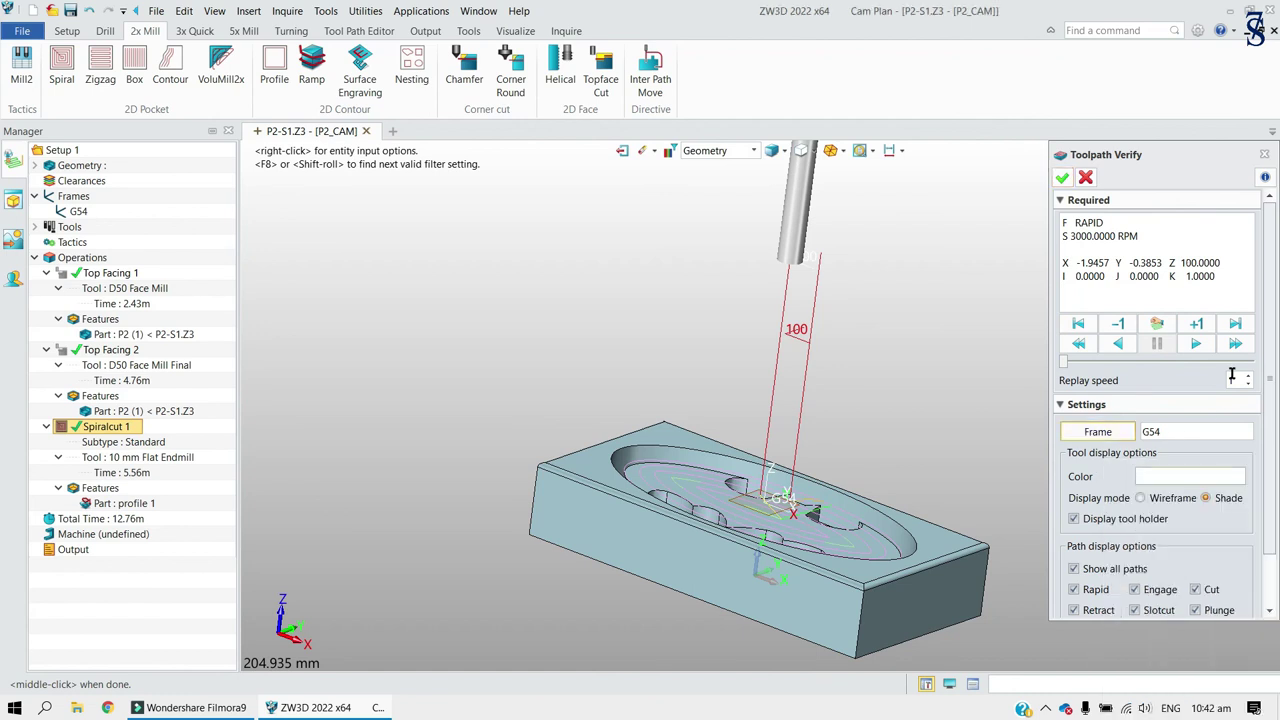
left_click(1197, 325)
left_click(1197, 325)
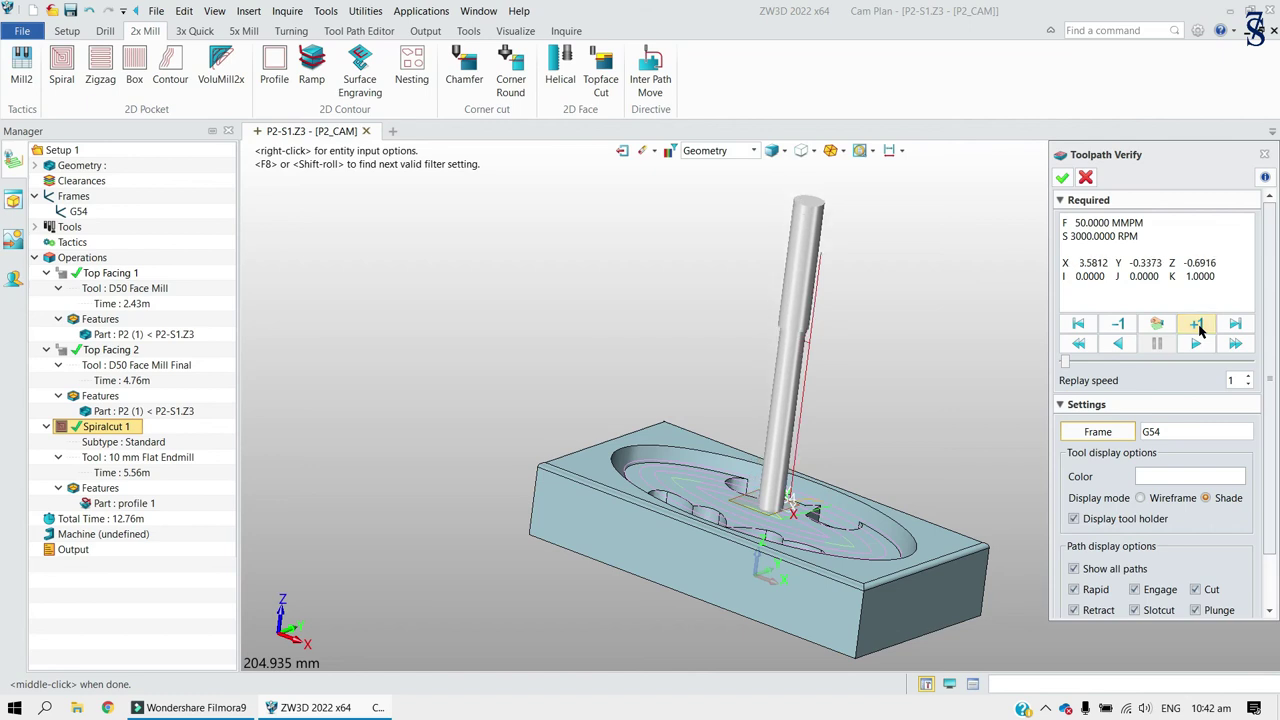
left_click(1197, 325)
left_click(1197, 325)
left_click(1197, 325)
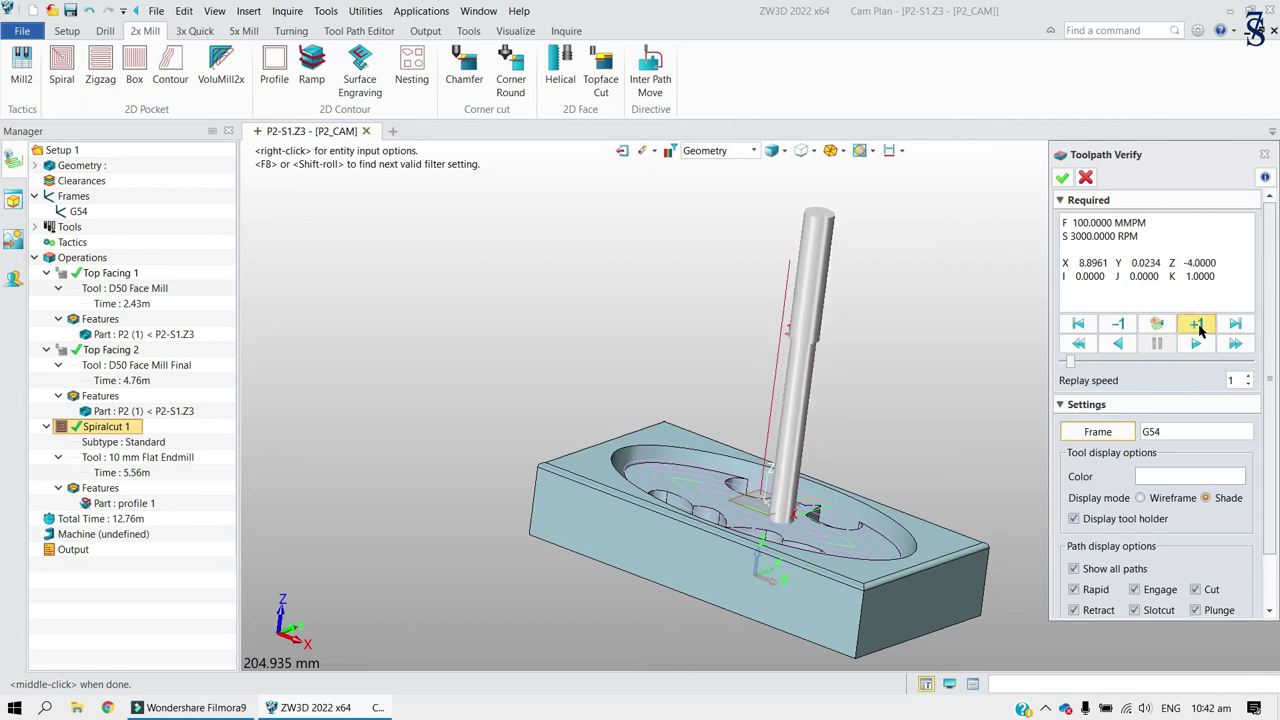
left_click(1197, 325)
left_click_drag(1210, 263, 1167, 264)
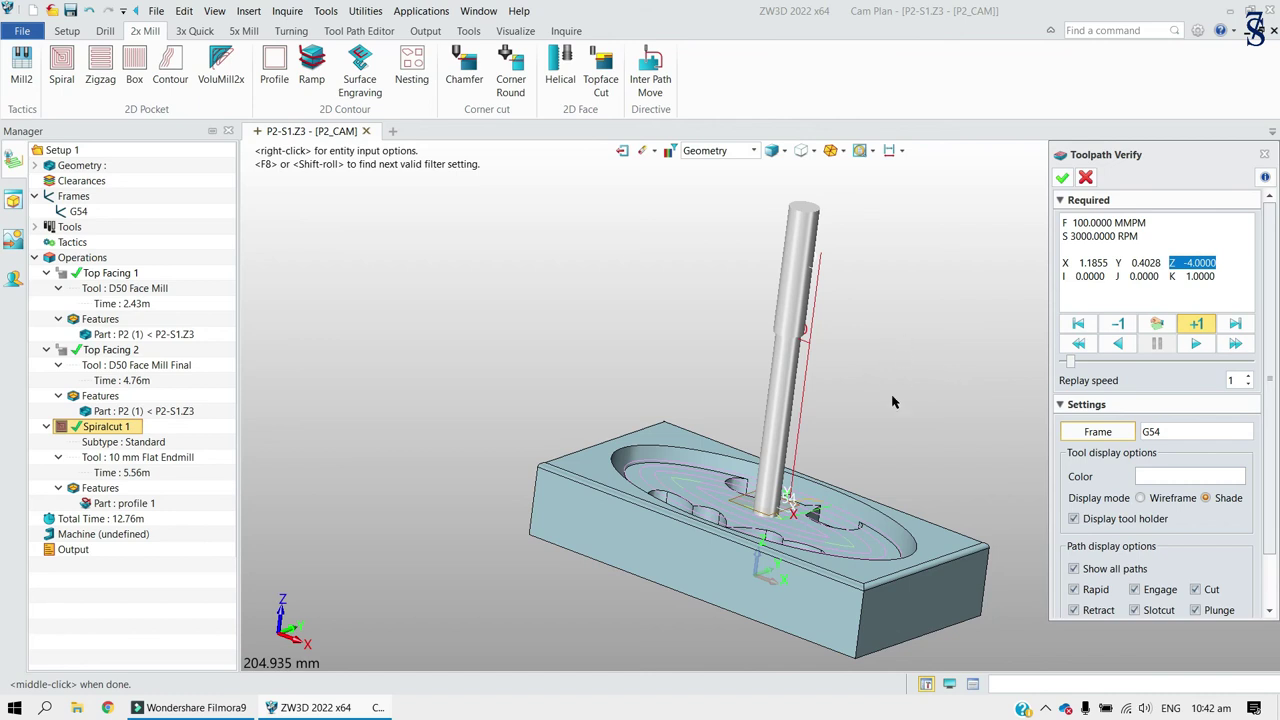
left_click(1063, 178)
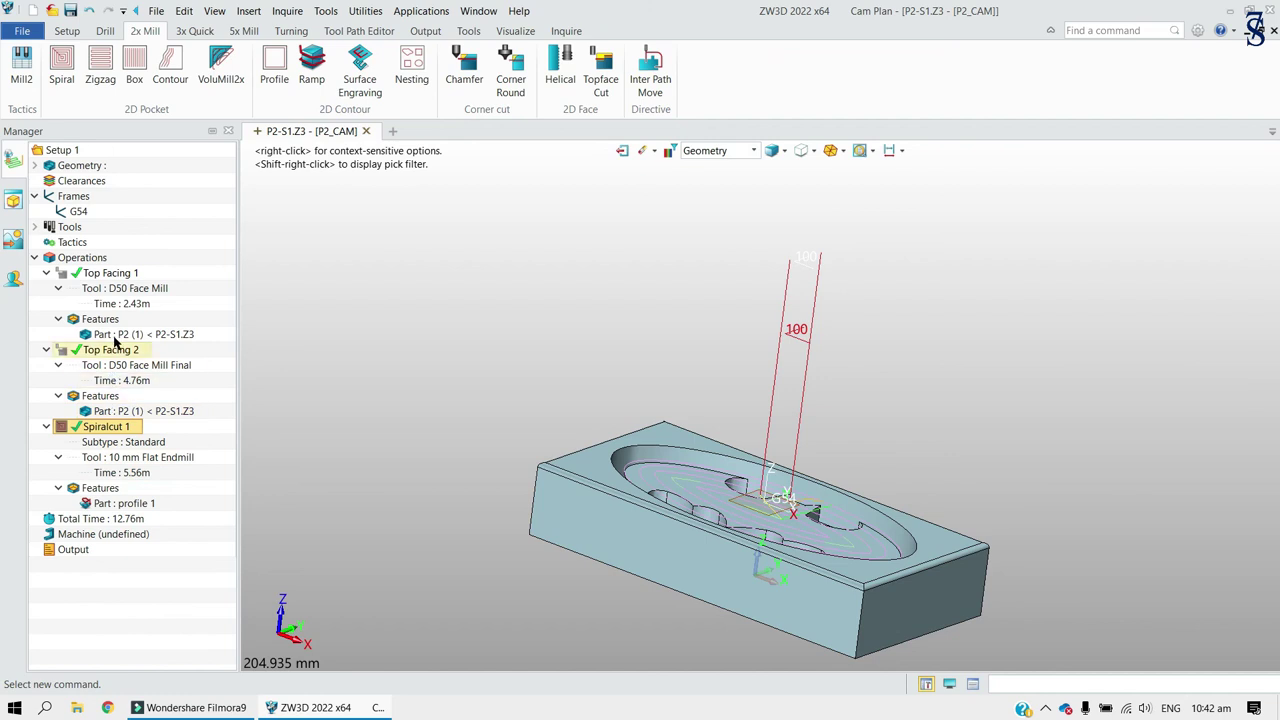
Run a solid verification of all operations on the stock with a motion delay of -0.80.
right_click(80, 262)
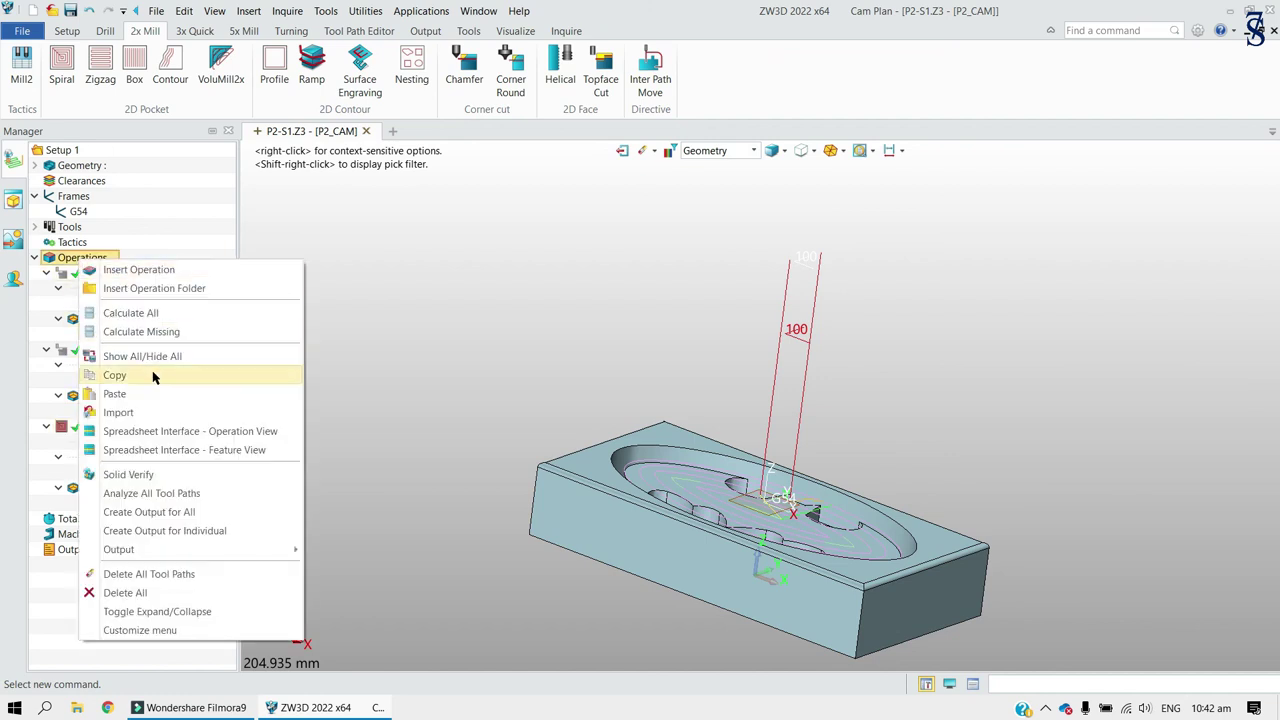
left_click(150, 472)
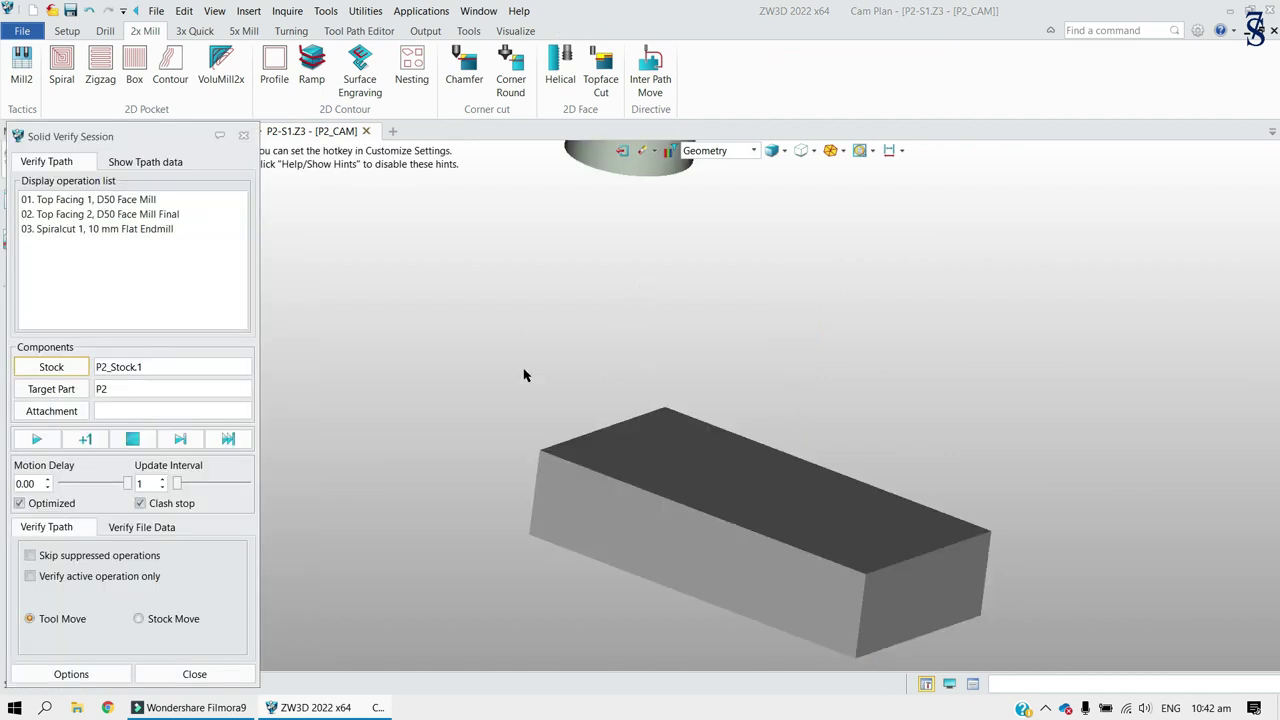
left_click_drag(125, 487, 76, 487)
left_click(46, 441)
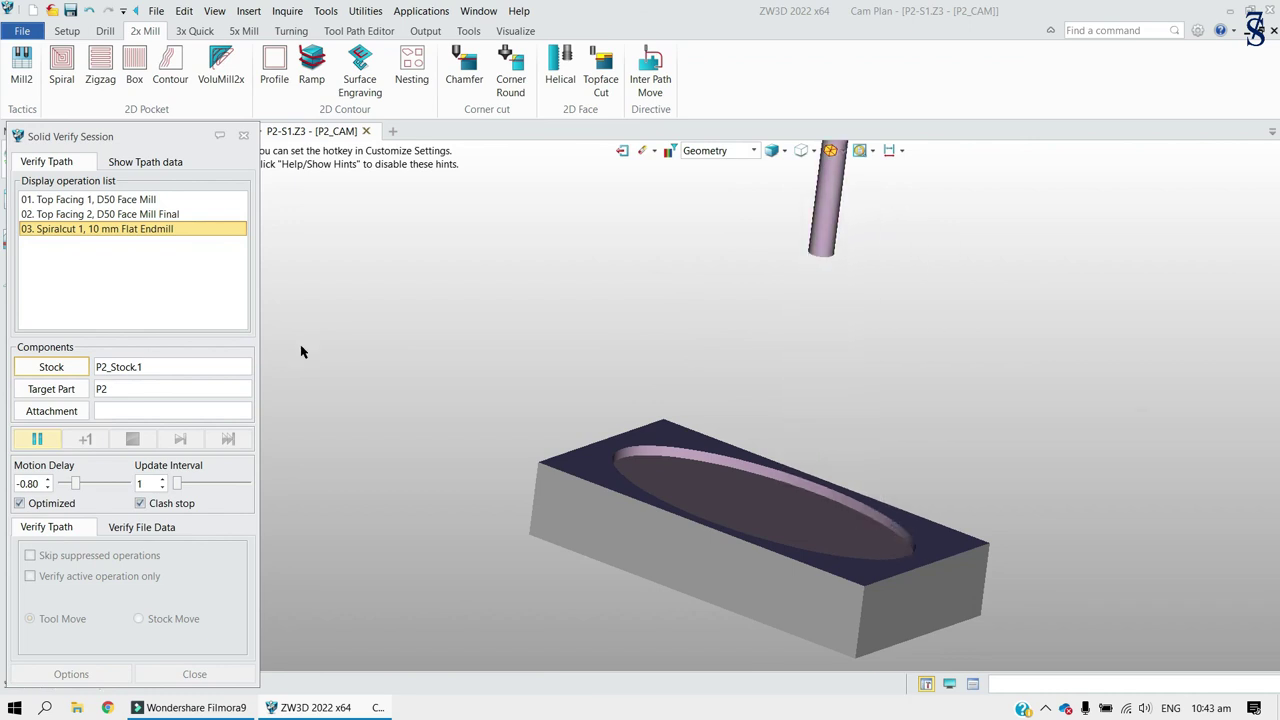
Examine the remaining material with the simulation's Visual analysis, then end the solid verification session.
left_click(86, 679)
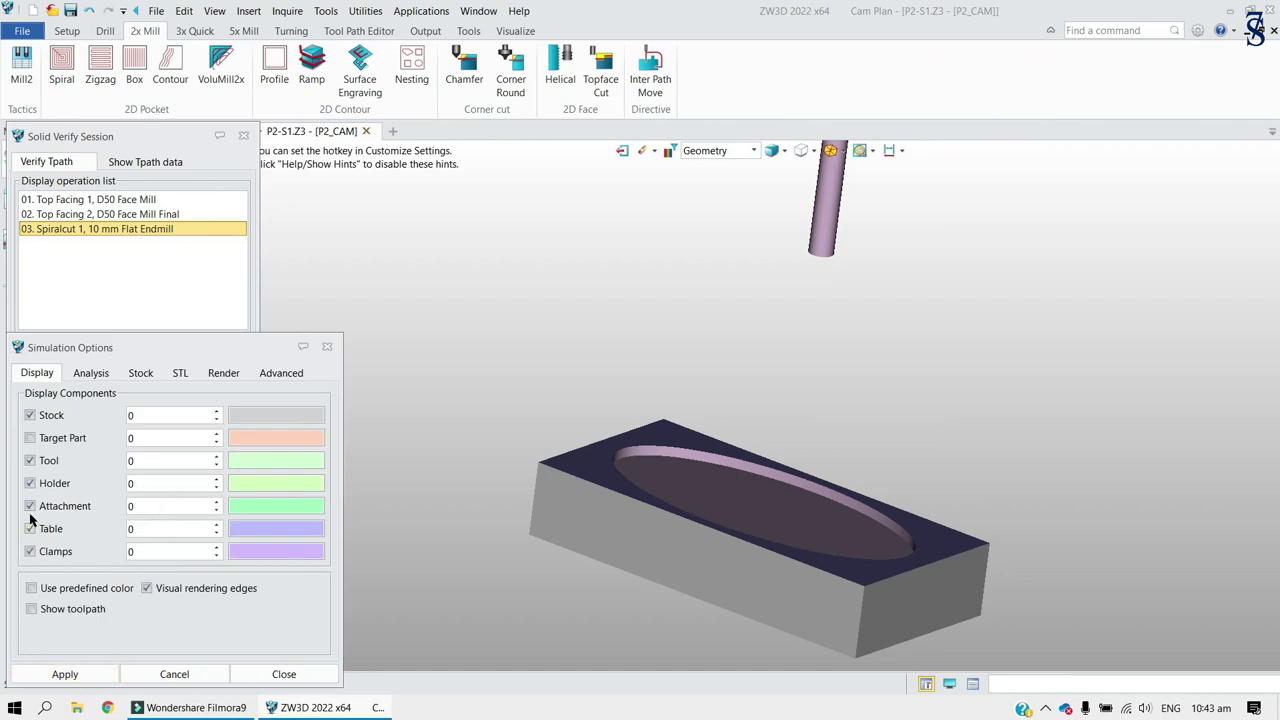
left_click(90, 373)
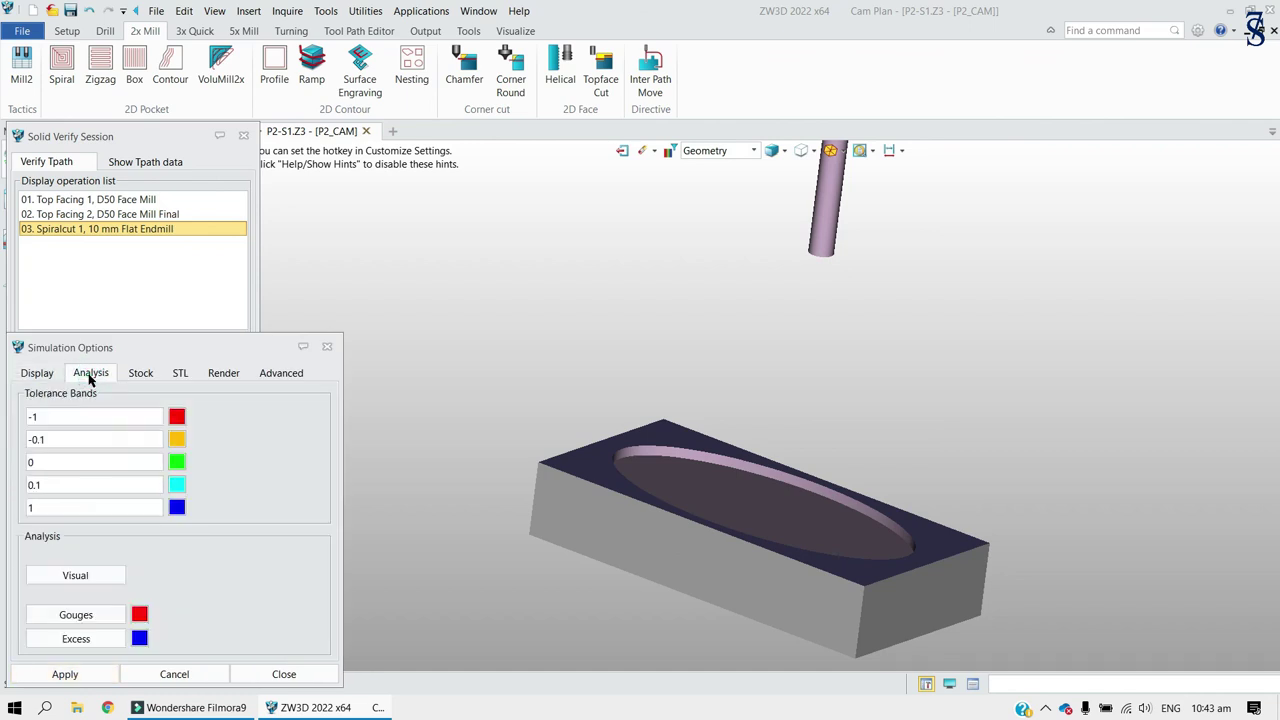
left_click(62, 579)
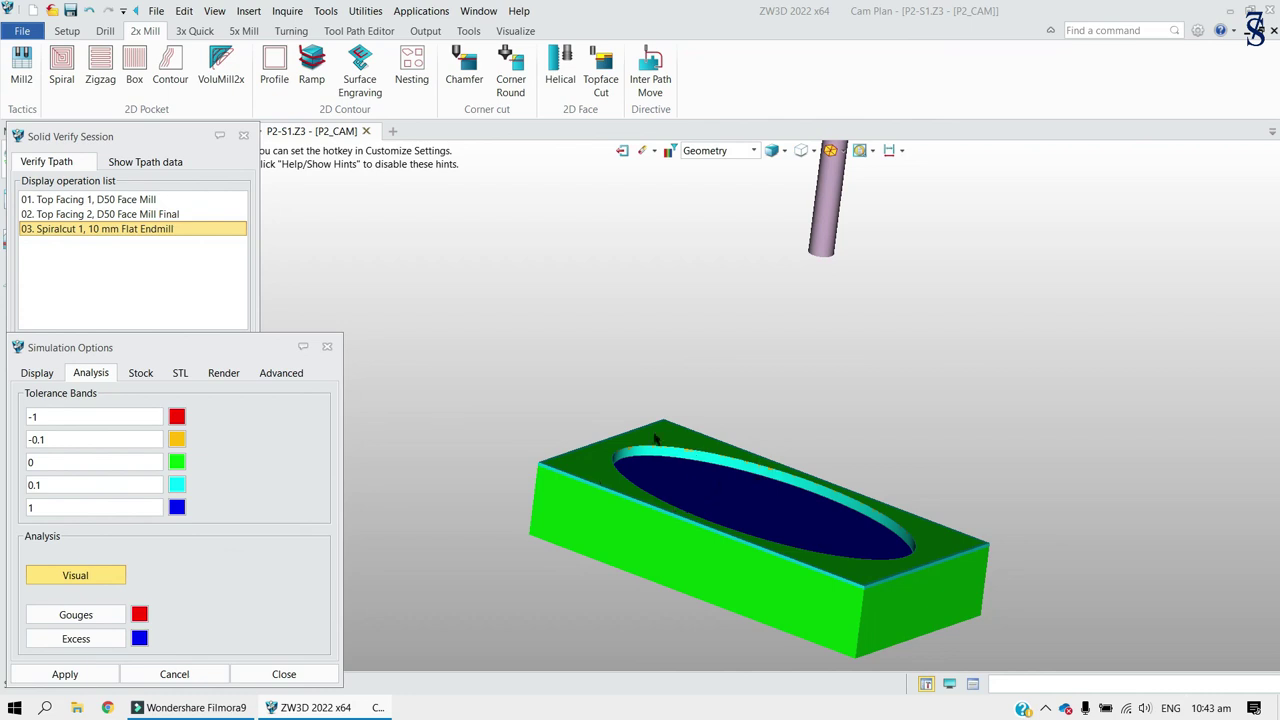
left_click(327, 347)
left_click(243, 135)
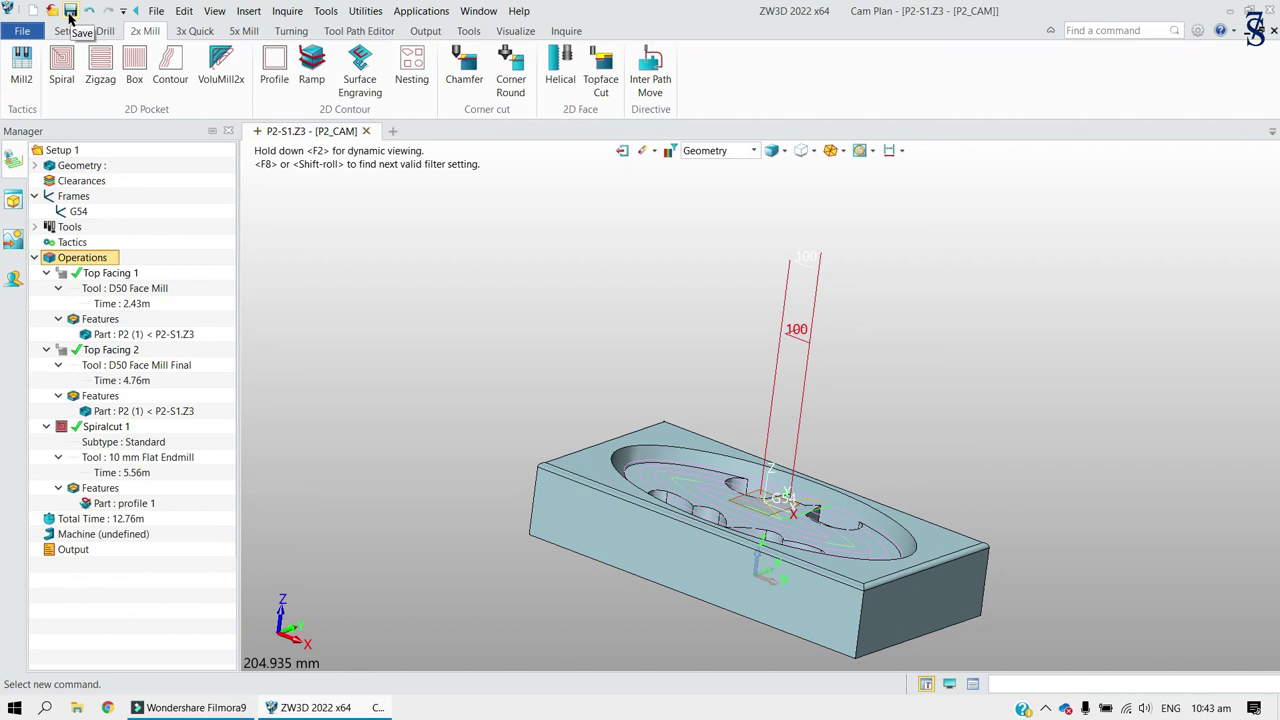
Save the P2-S1.Z3 file with its machining plan.
left_click(70, 18)
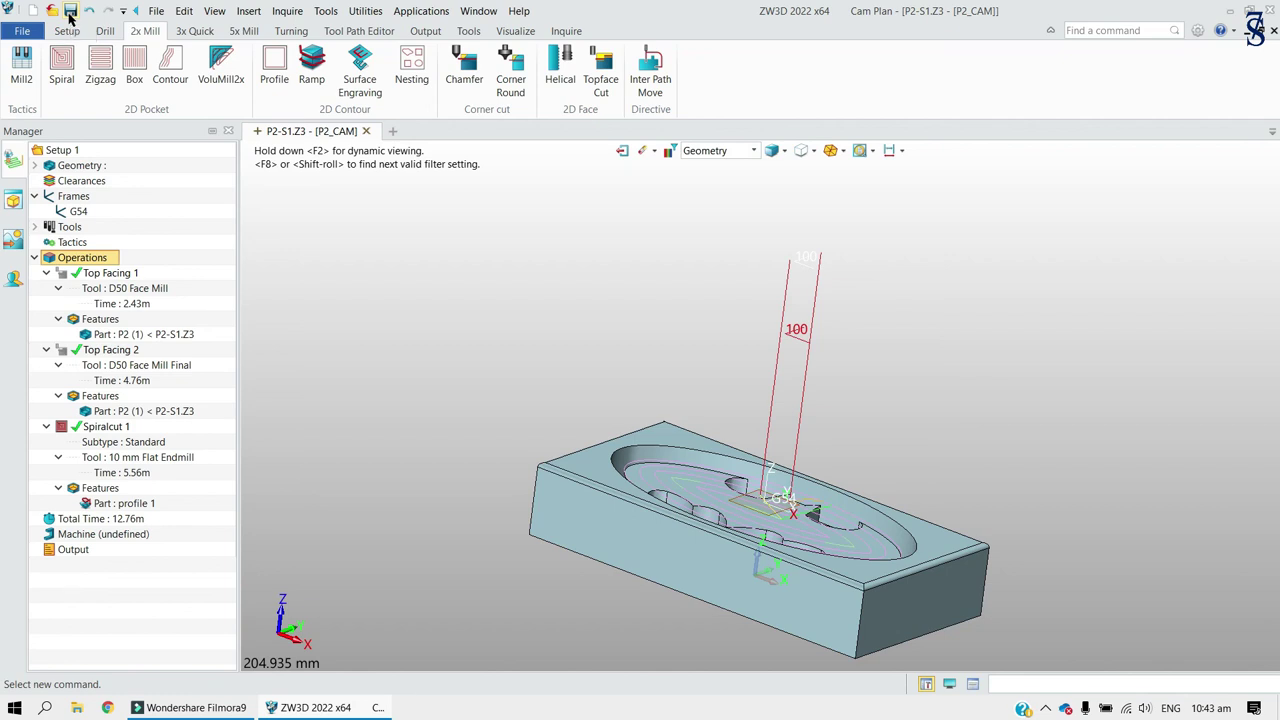